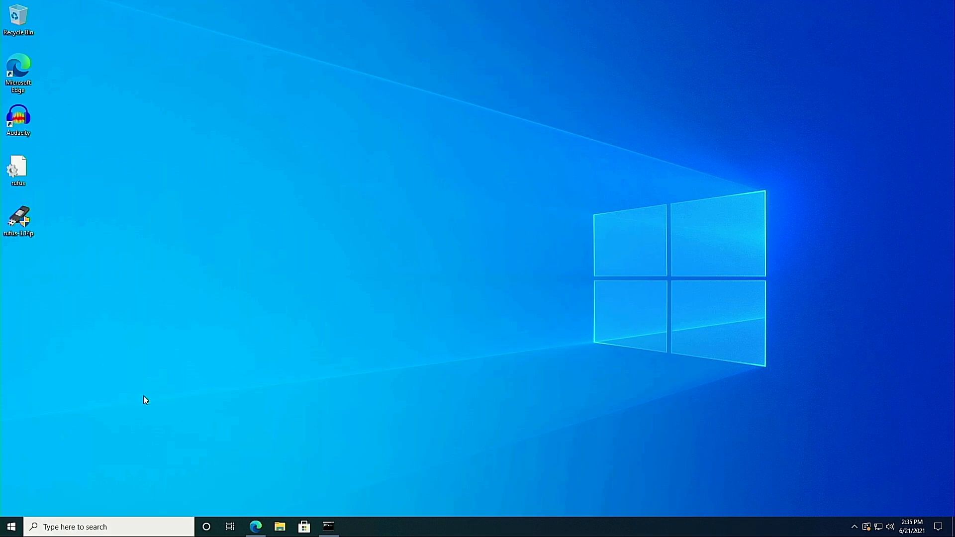
# Step: Switch to Microsoft Edge and review the Rufus page down to its download links
pyautogui.click(255, 528)
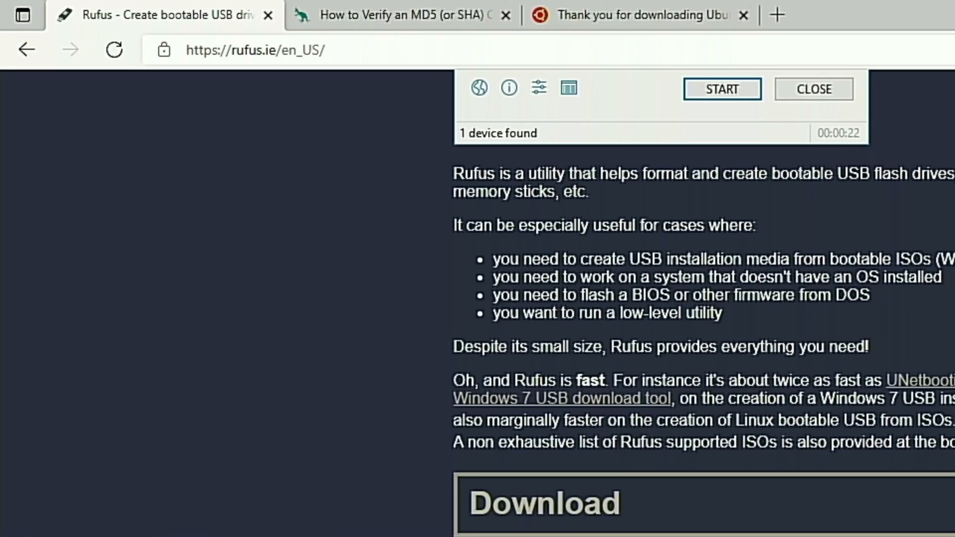
pyautogui.scroll(8, 149, 199)
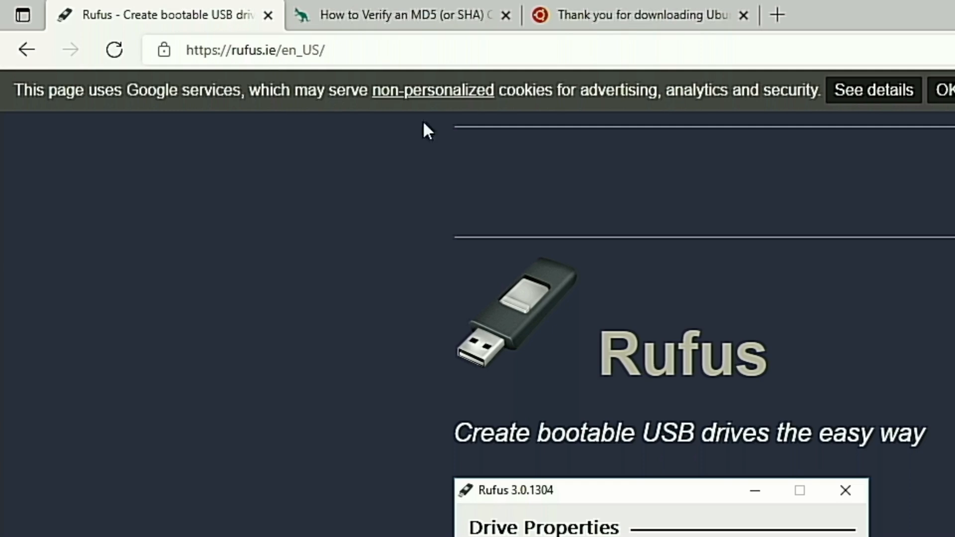
pyautogui.scroll(-10, 796, 428)
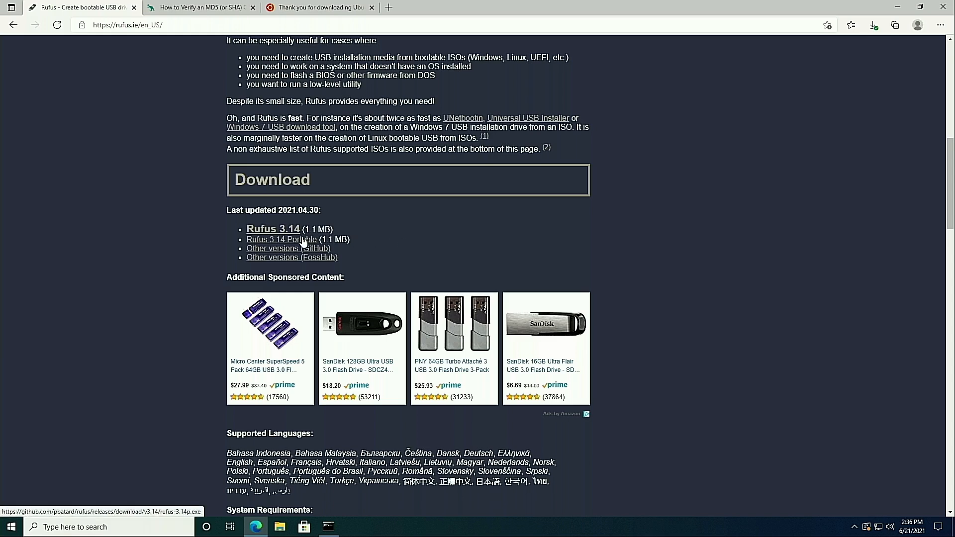
# Step: Launch the portable Rufus from the desktop with permission to make changes, inspect its boot selection options, and close it
pyautogui.click(897, 7)
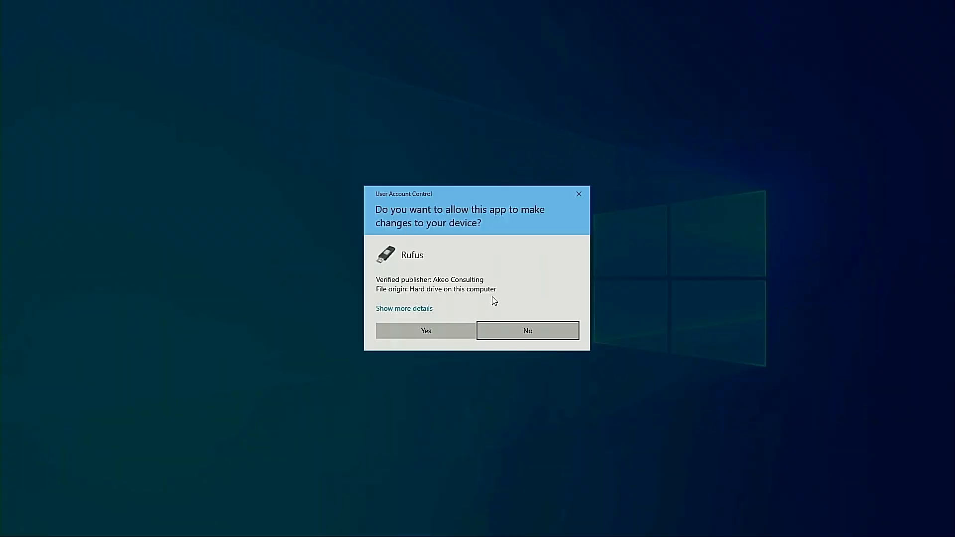
pyautogui.click(449, 331)
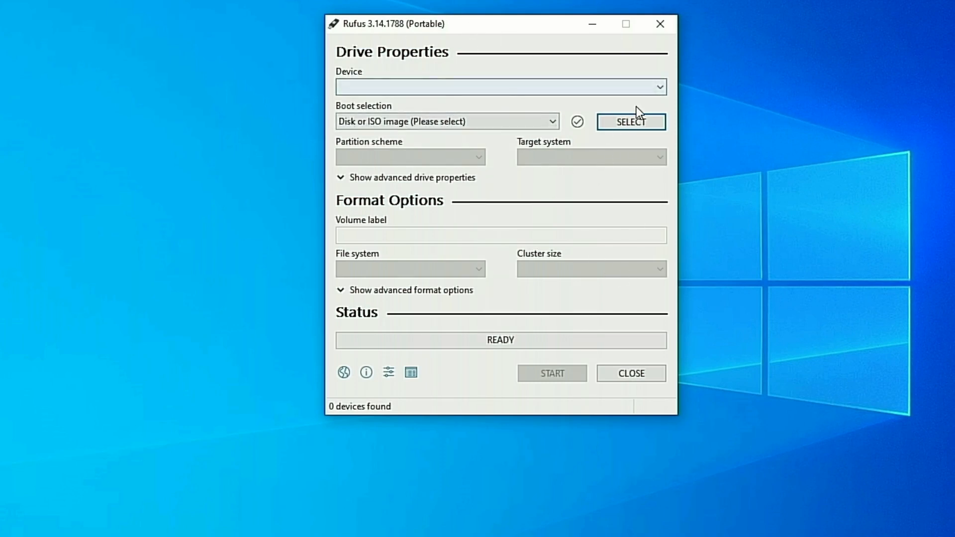
pyautogui.click(557, 121)
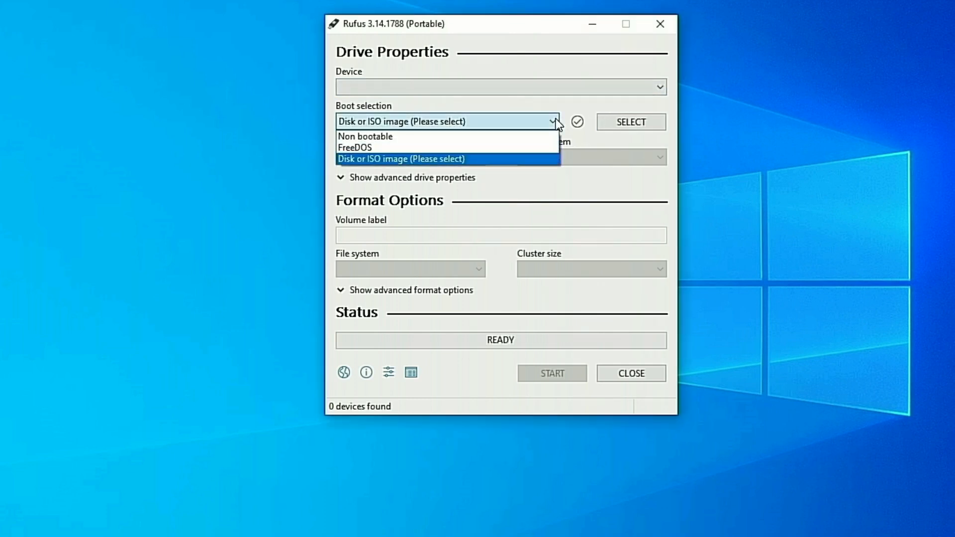
pyautogui.click(558, 122)
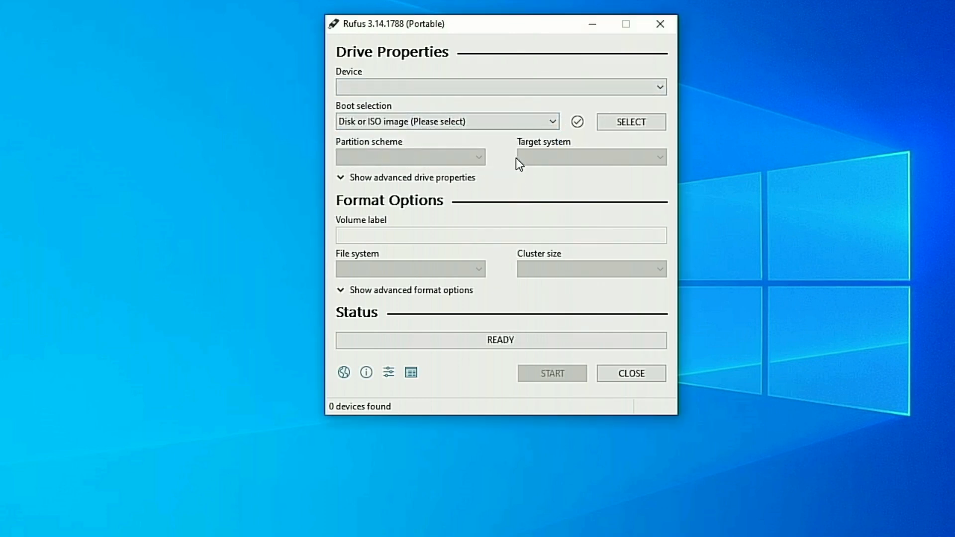
pyautogui.click(660, 23)
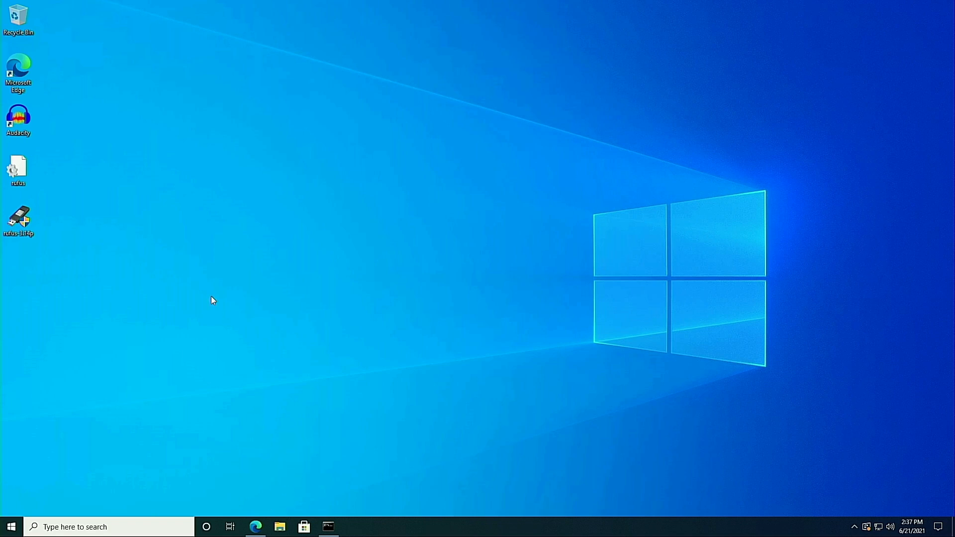
# Step: Switch to Edge and examine the Ubuntu thank-you page's download options and SHA256 verification instructions
pyautogui.click(255, 526)
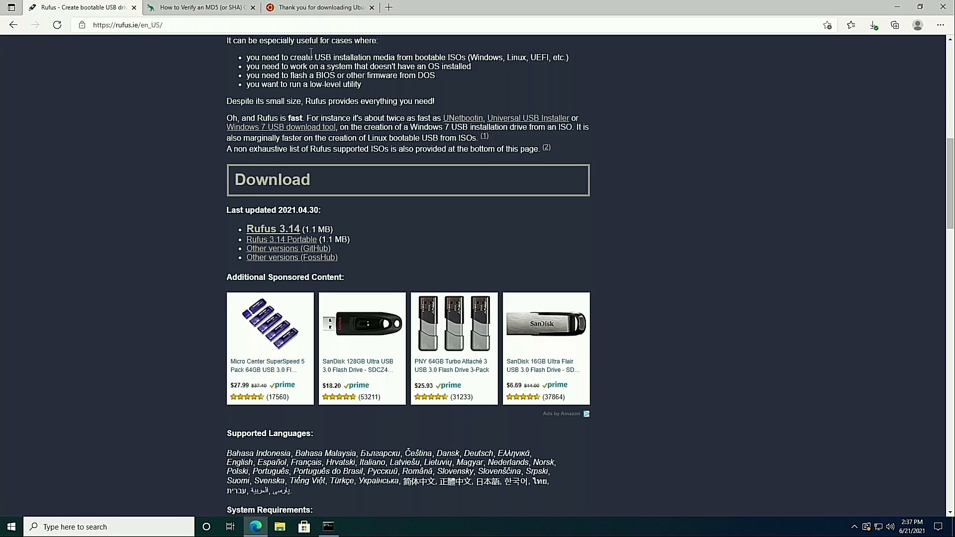
pyautogui.click(298, 8)
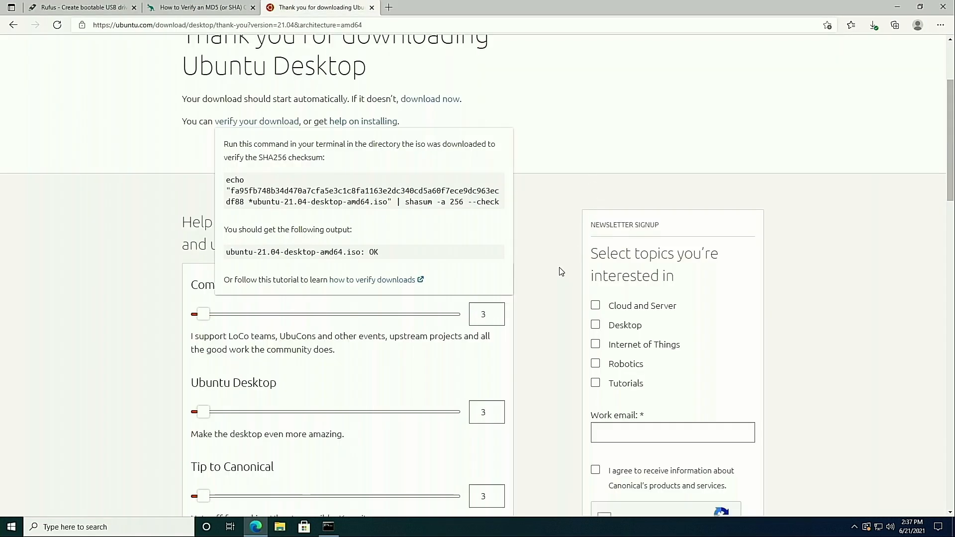
pyautogui.scroll(3, 561, 272)
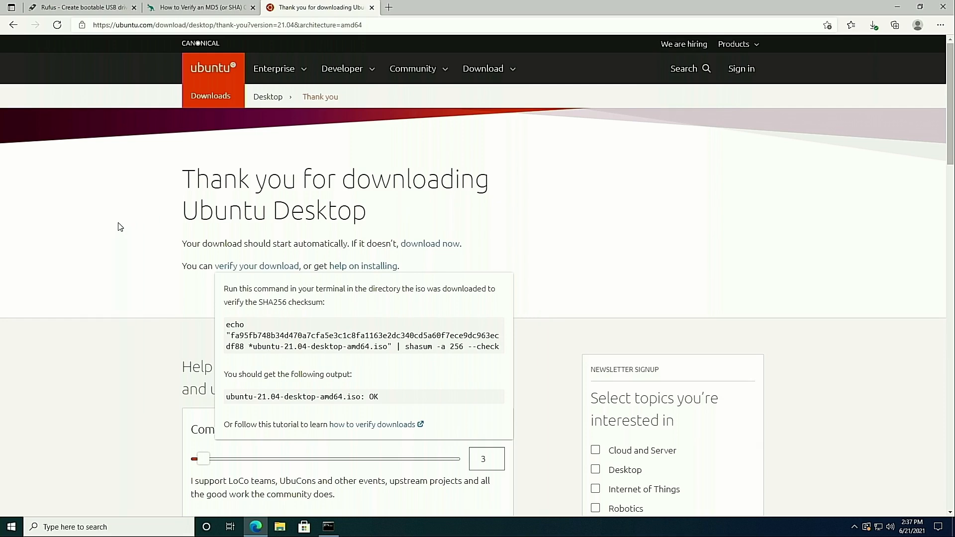
pyautogui.click(491, 79)
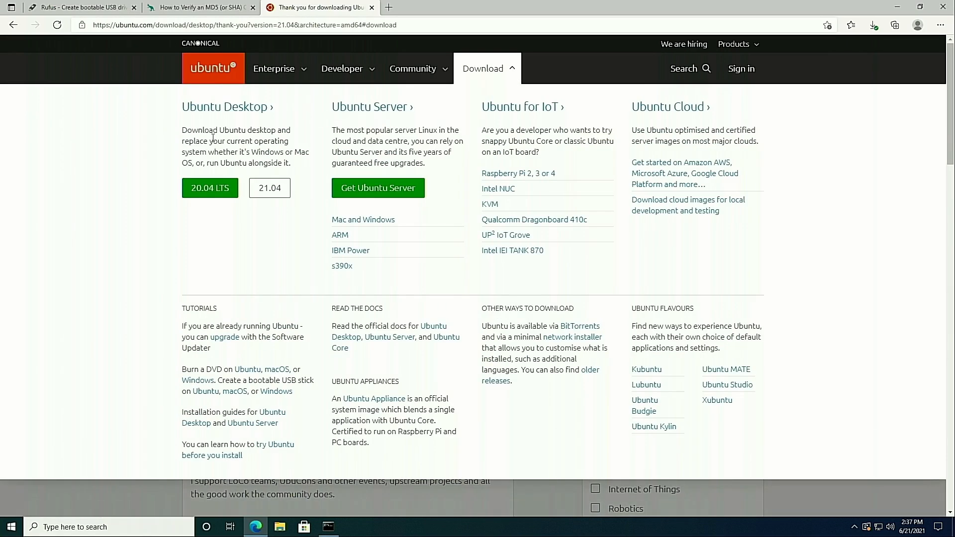
pyautogui.click(508, 75)
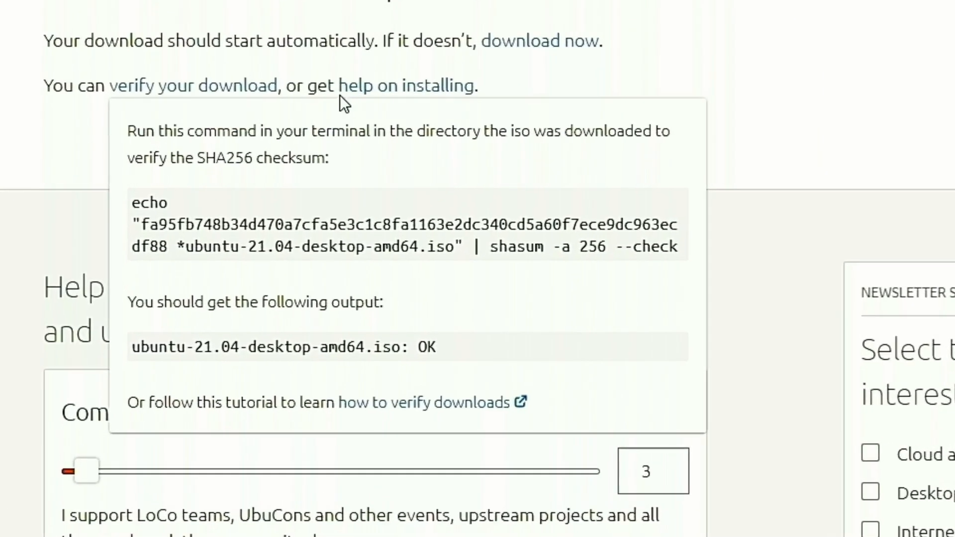
pyautogui.scroll(-5, 515, 117)
pyautogui.scroll(5, 462, 104)
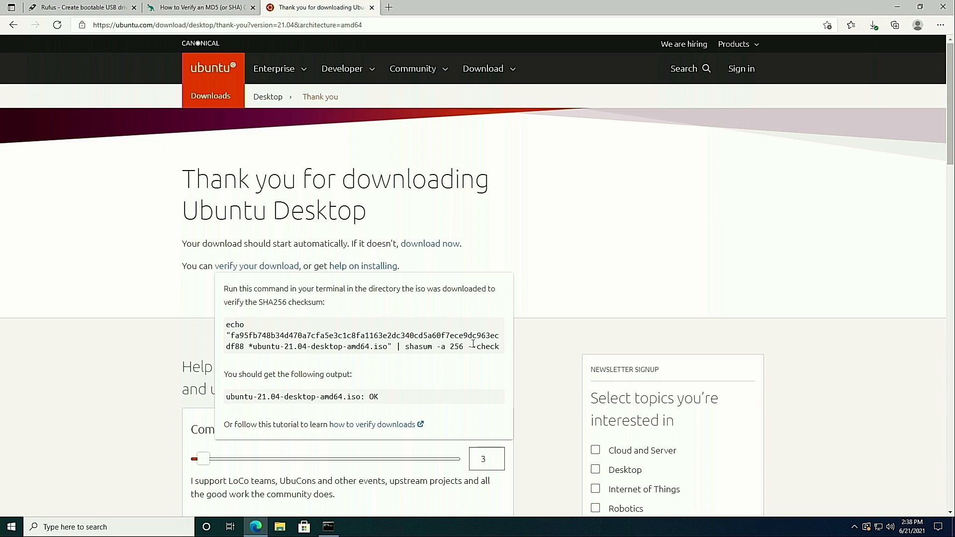
# Step: Read the article on verifying checksums in Windows 10 and compare its SHA256 entry with the Ubuntu page's verification command
pyautogui.click(209, 7)
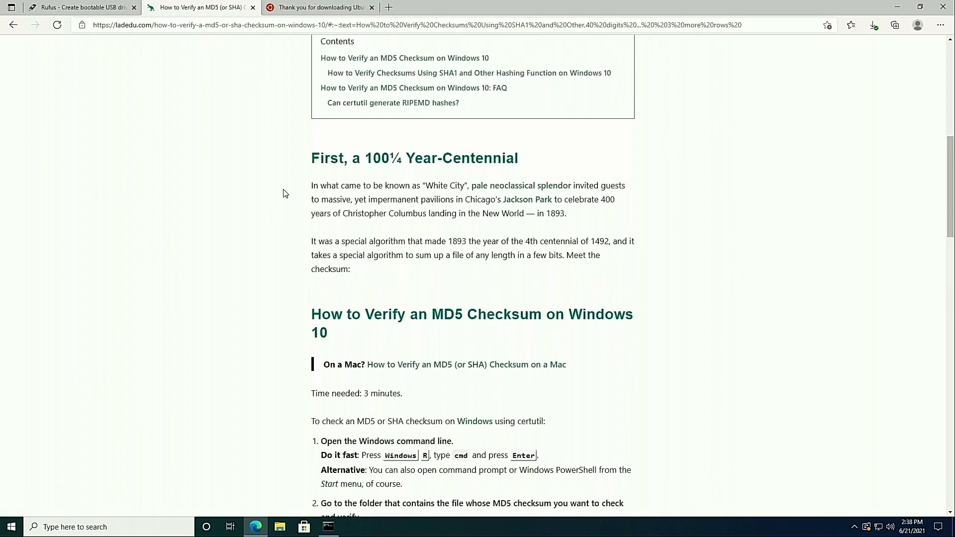
pyautogui.scroll(9, 285, 194)
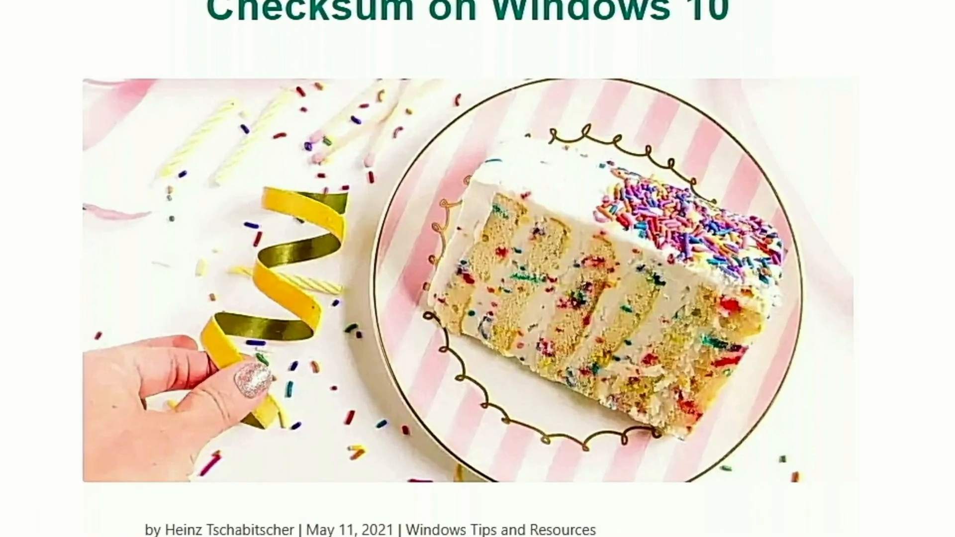
pyautogui.scroll(-10, 477, 268)
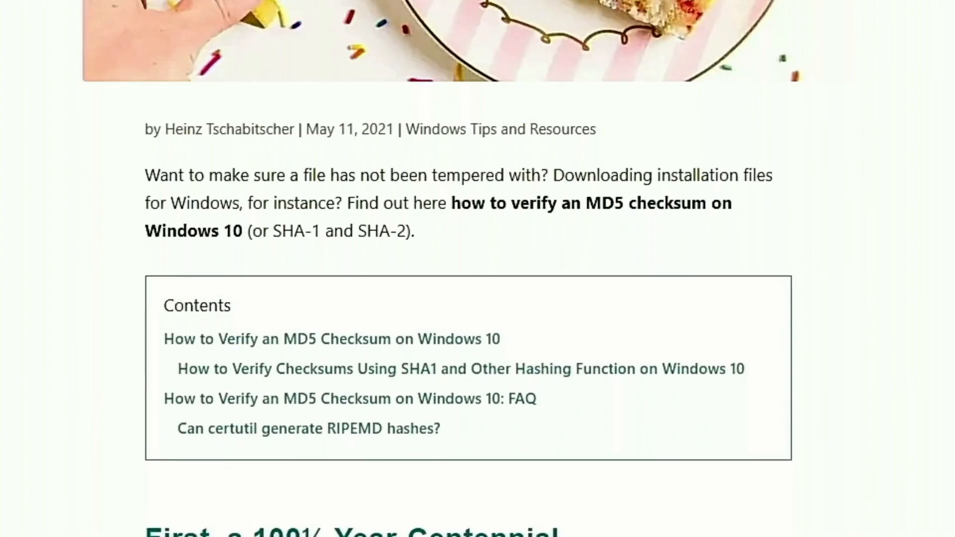
pyautogui.scroll(-6, 472, 136)
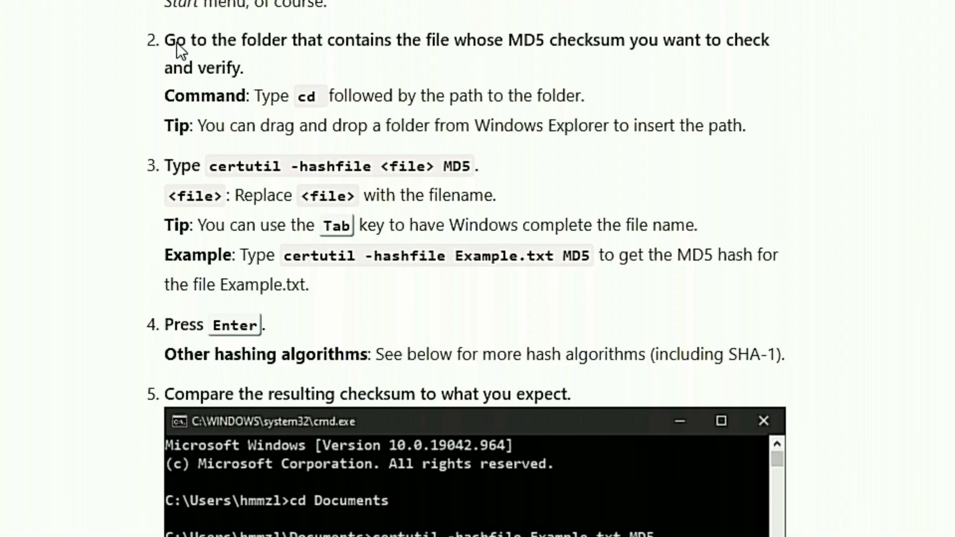
pyautogui.scroll(-20, 277, 319)
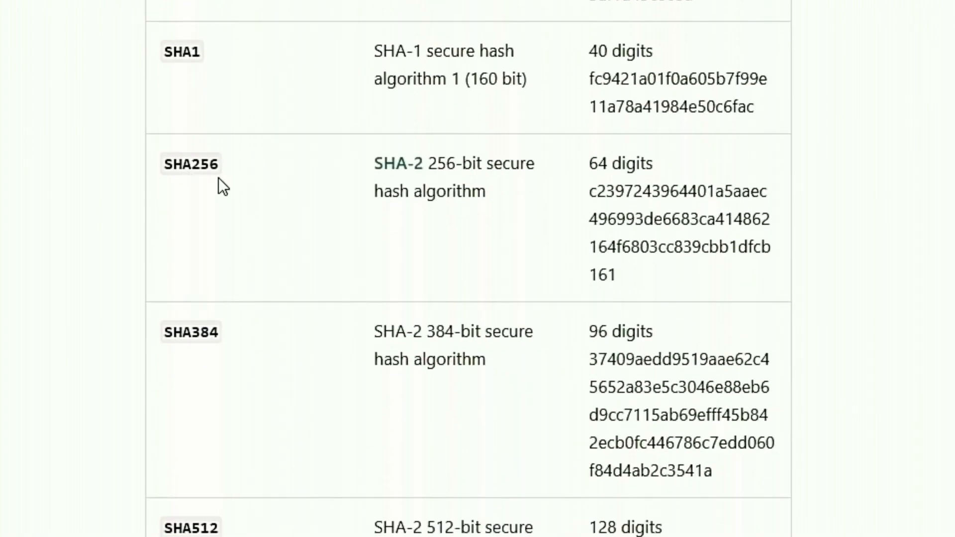
pyautogui.scroll(20, 601, 205)
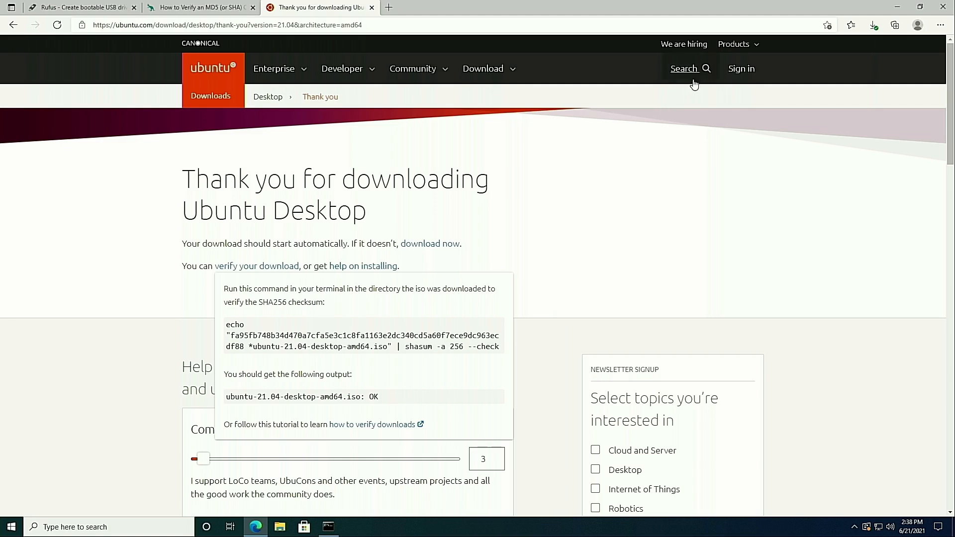
# Step: Check Edge's download list and the Downloads folder in File Explorer for the Ubuntu 21.04 desktop ISO
pyautogui.click(868, 28)
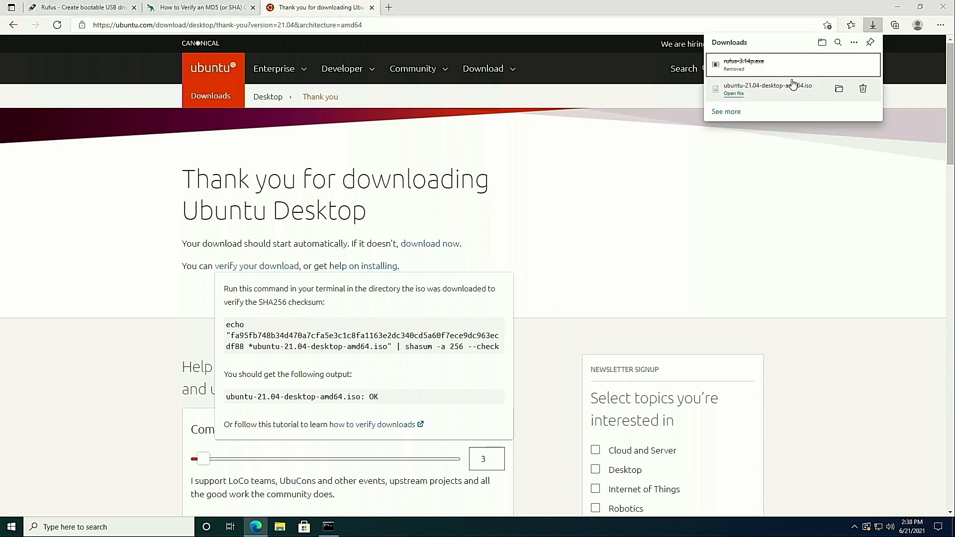
pyautogui.click(786, 206)
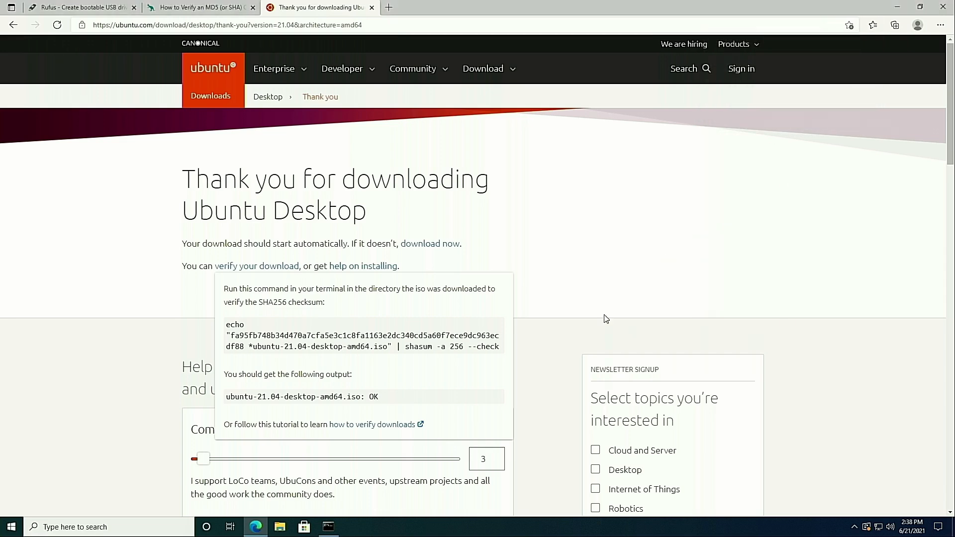
pyautogui.click(284, 528)
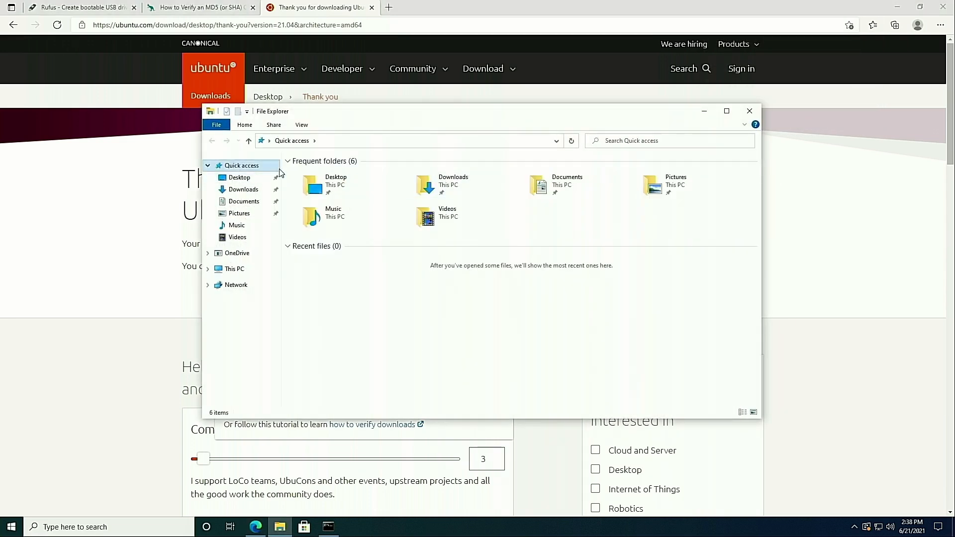
pyautogui.doubleClick(444, 185)
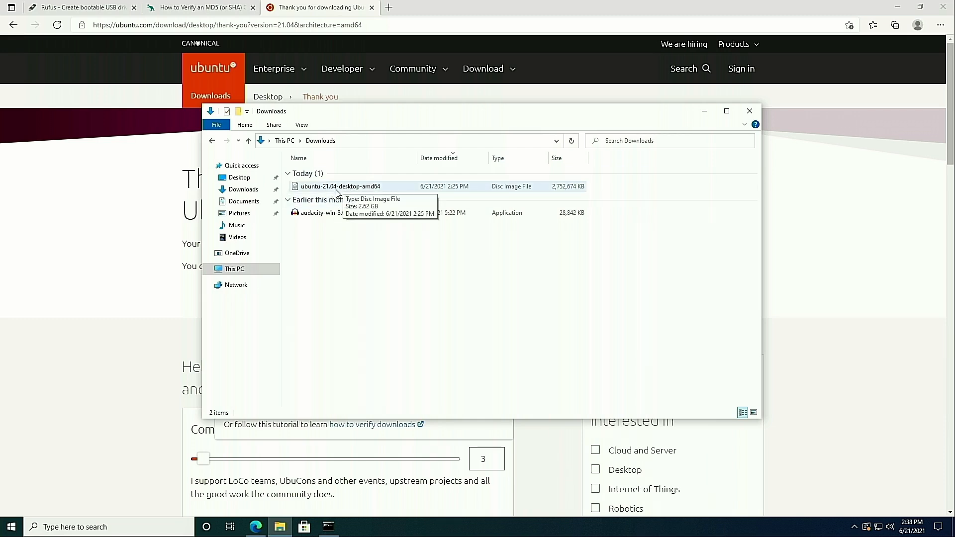
pyautogui.click(749, 111)
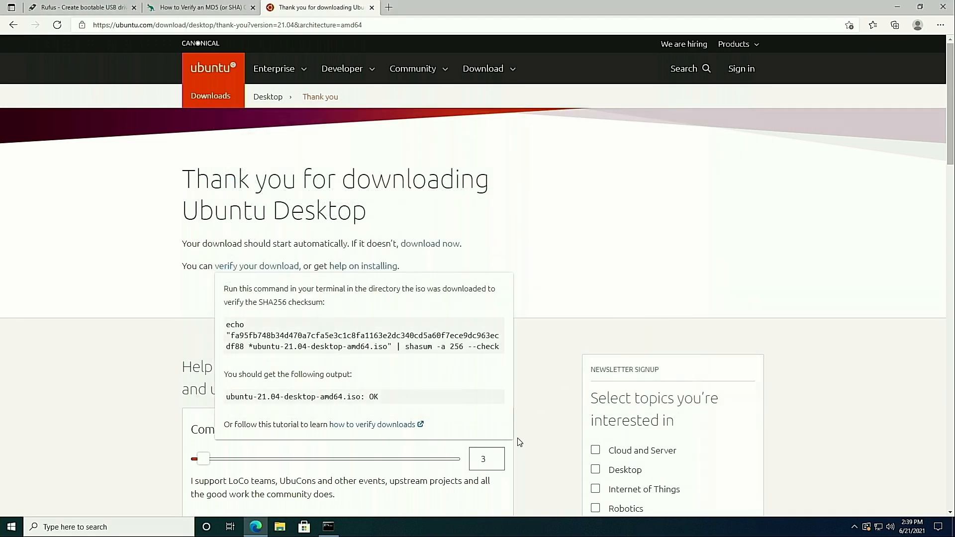
# Step: Switch to Command Prompt and go up to the parent folder with cd ../
pyautogui.click(327, 529)
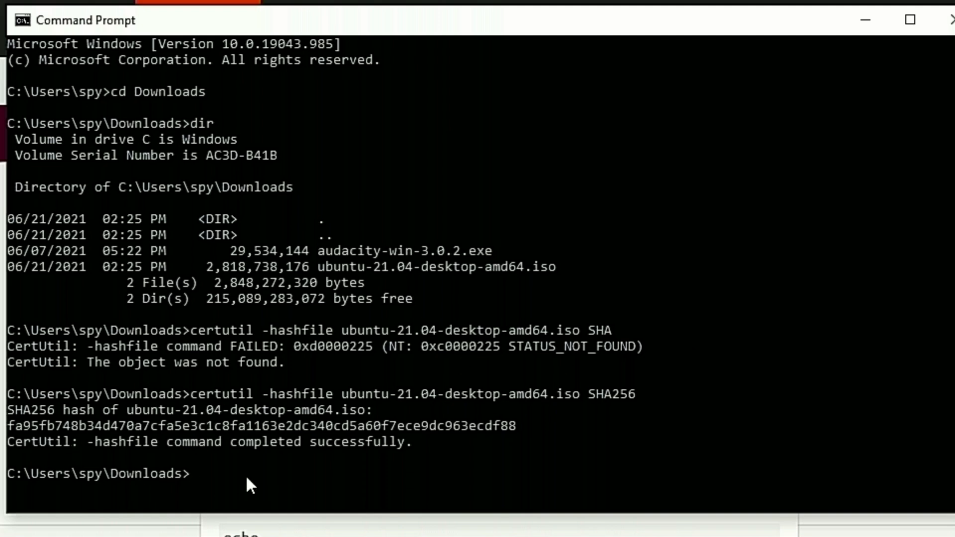
pyautogui.write('cd ../')
pyautogui.press('Return')
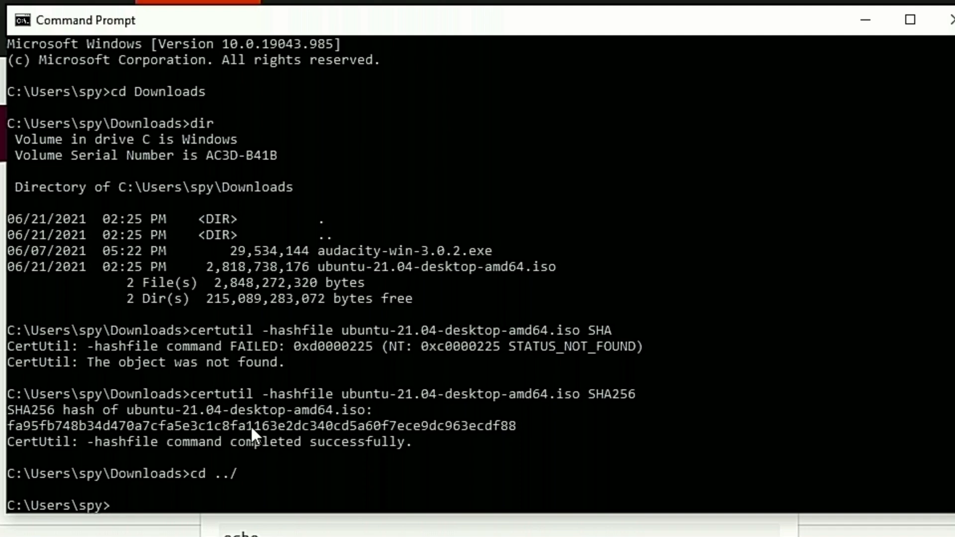
# Step: Change into the Downloads folder and list its contents with dir
pyautogui.write('cd Down')
pyautogui.press('Tab')
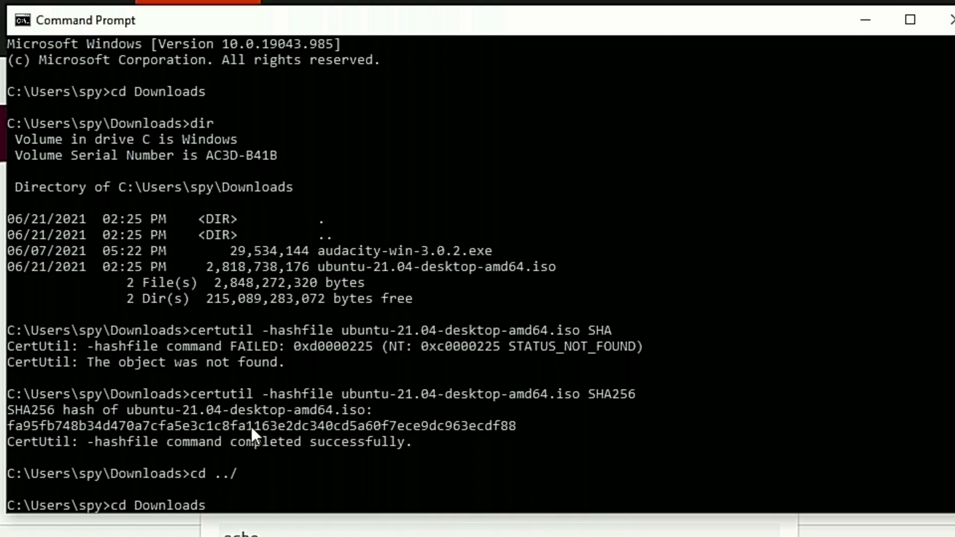
pyautogui.press('Return')
pyautogui.write('dir')
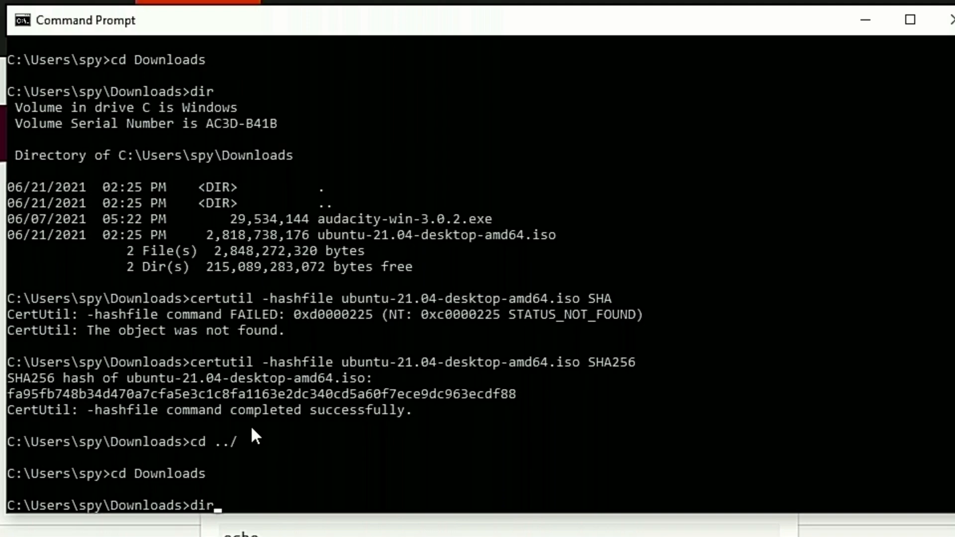
pyautogui.press('Return')
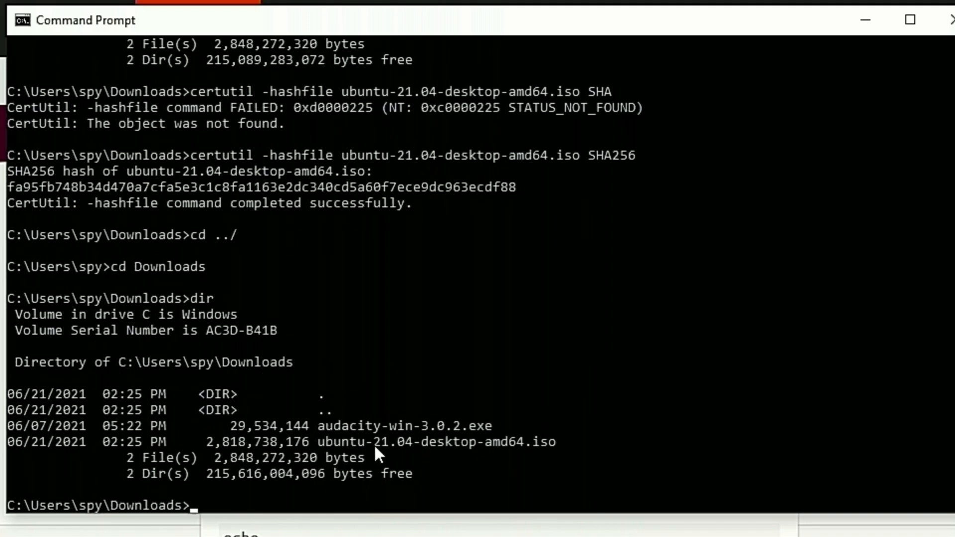
# Step: Compute the ISO's hash with certutil -hashfile ubuntu-21.04-desktop-amd64.iso SHA256 and reposition the Command Prompt window
pyautogui.write('certutil')
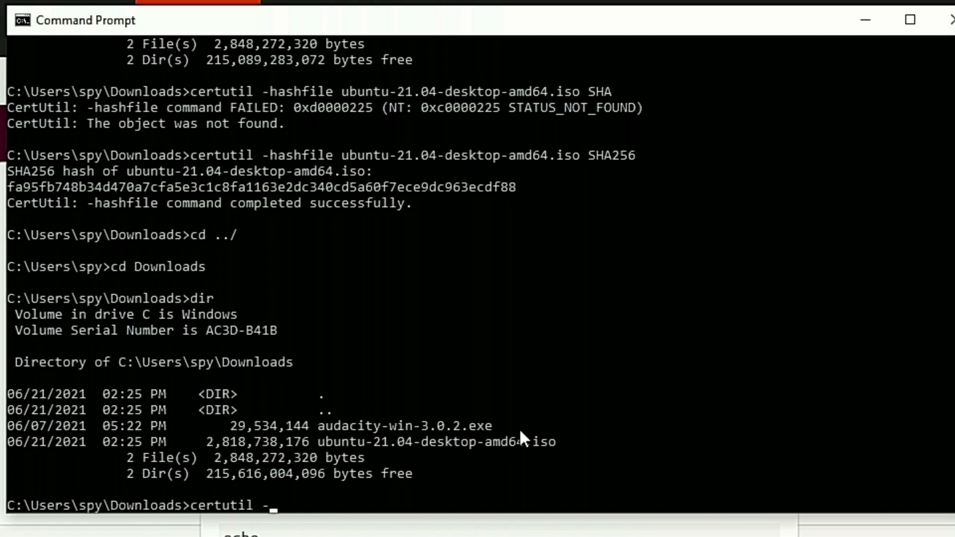
pyautogui.write(' -hashfile ubu')
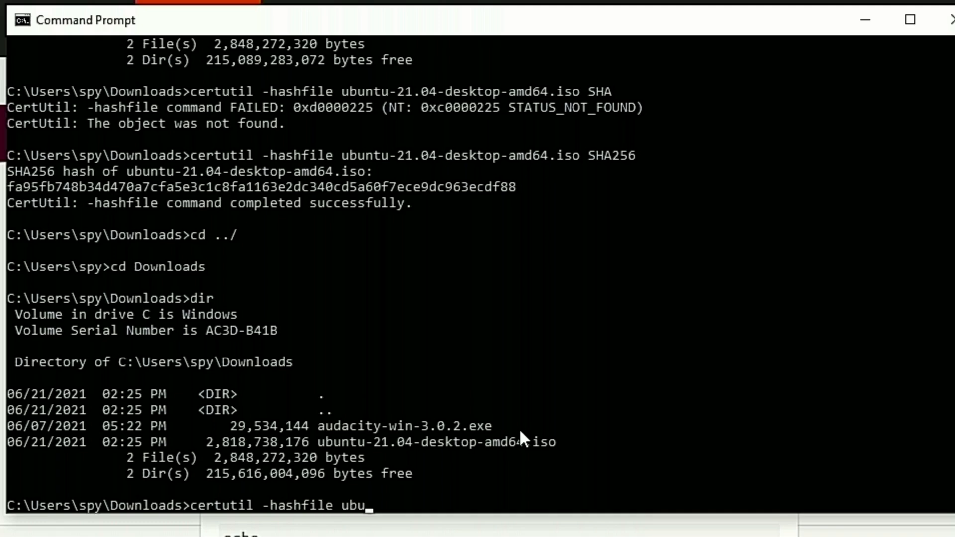
pyautogui.press('Tab')
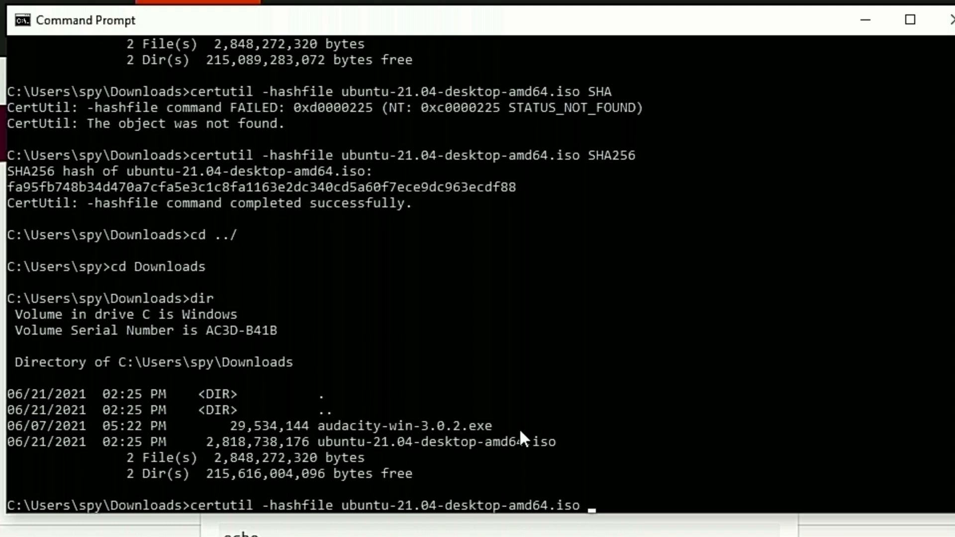
pyautogui.write('SHA256')
pyautogui.press('Return')
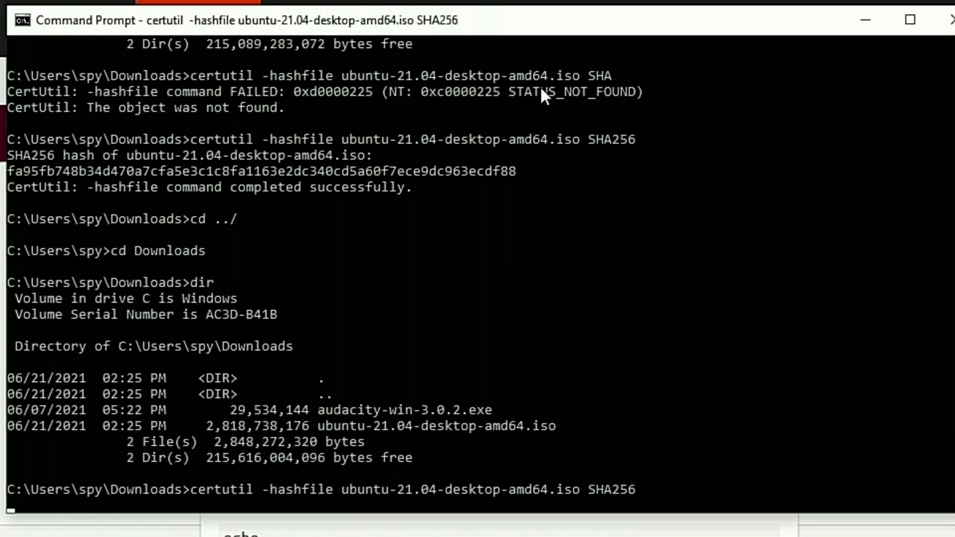
pyautogui.moveTo(536, 27); pyautogui.dragTo(511, 38)
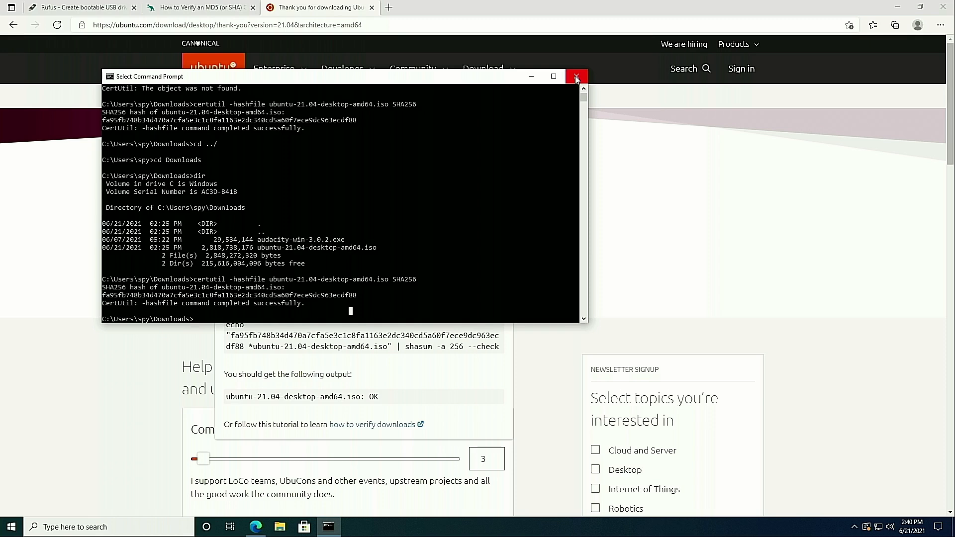
# Step: Close Command Prompt and the Edge browser, and launch Rufus from the desktop
pyautogui.click(577, 79)
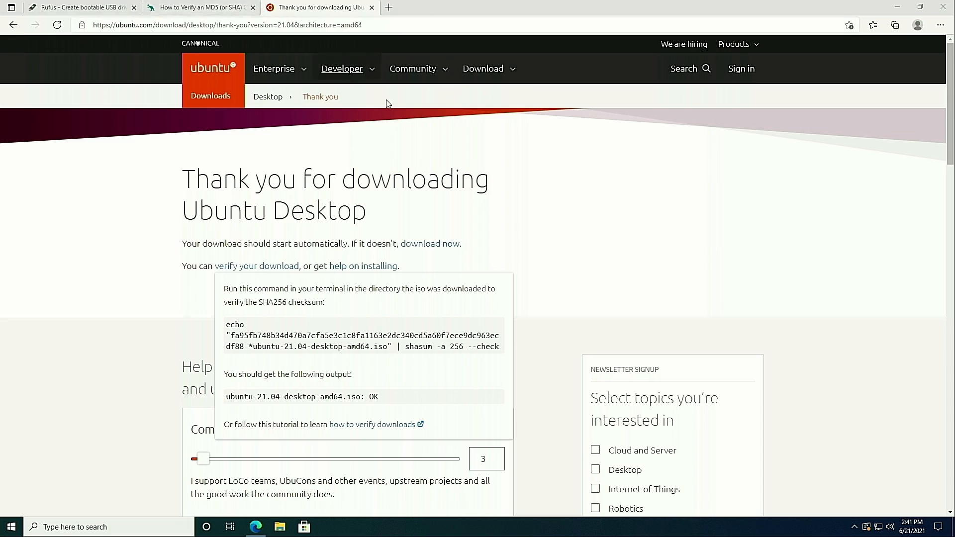
pyautogui.click(942, 7)
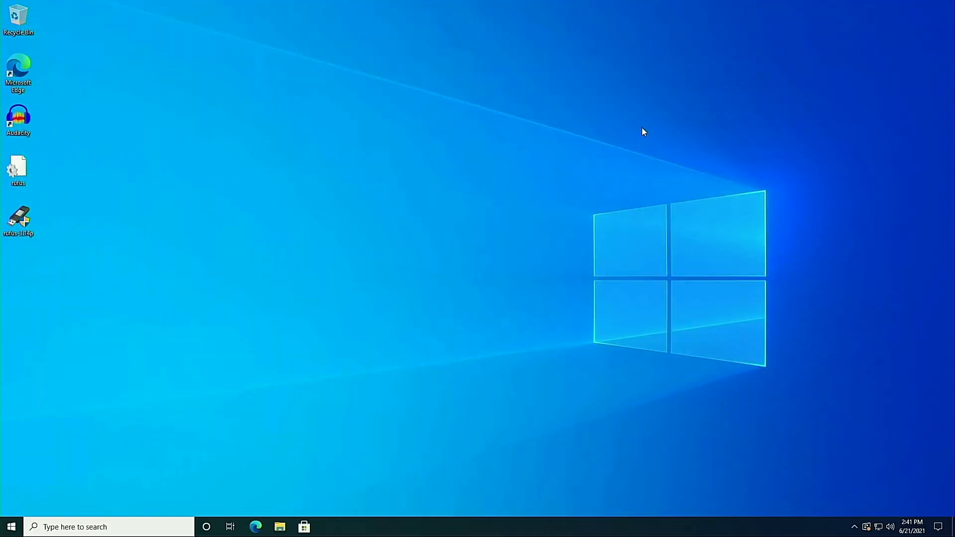
pyautogui.click(19, 219)
pyautogui.doubleClick(20, 218)
pyautogui.click(433, 329)
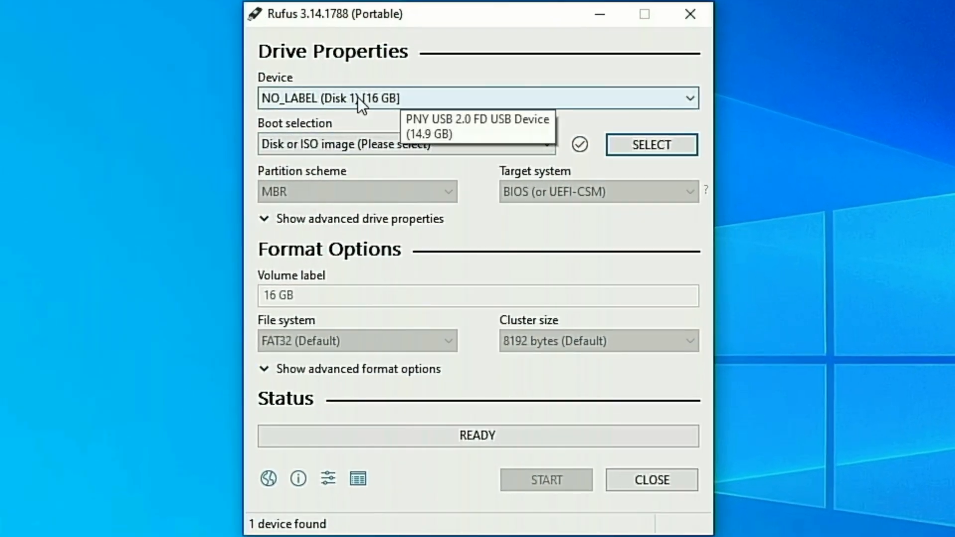
# Step: Keep NO_LABEL (Disk 1) [16 GB] as the device and load ubuntu-21.04-desktop-amd64 from Downloads as the boot image
pyautogui.click(694, 100)
pyautogui.click(598, 98)
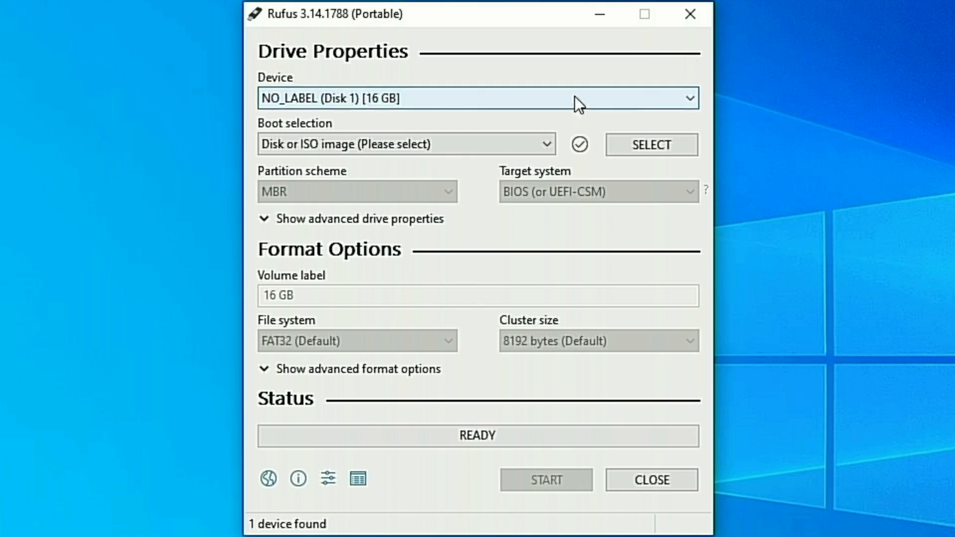
pyautogui.click(535, 144)
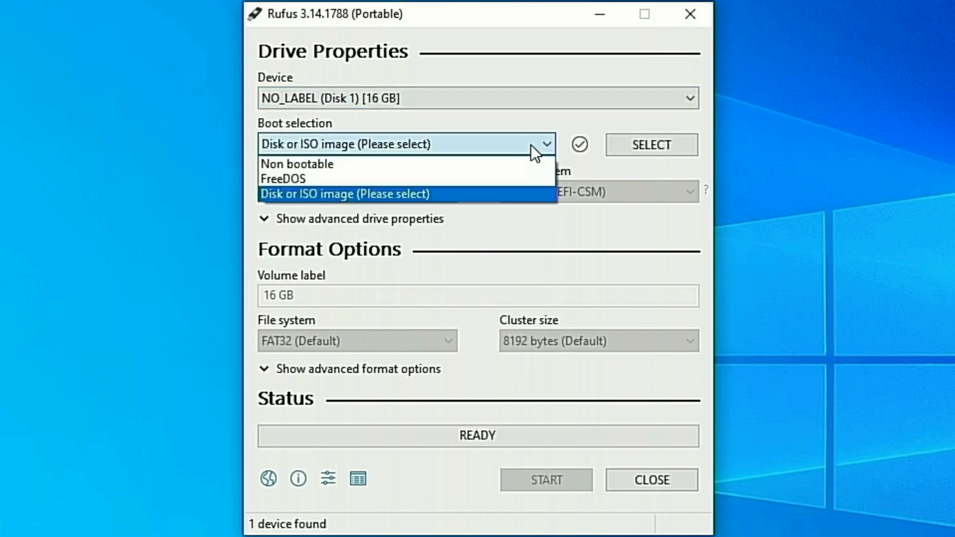
pyautogui.click(399, 195)
pyautogui.click(688, 144)
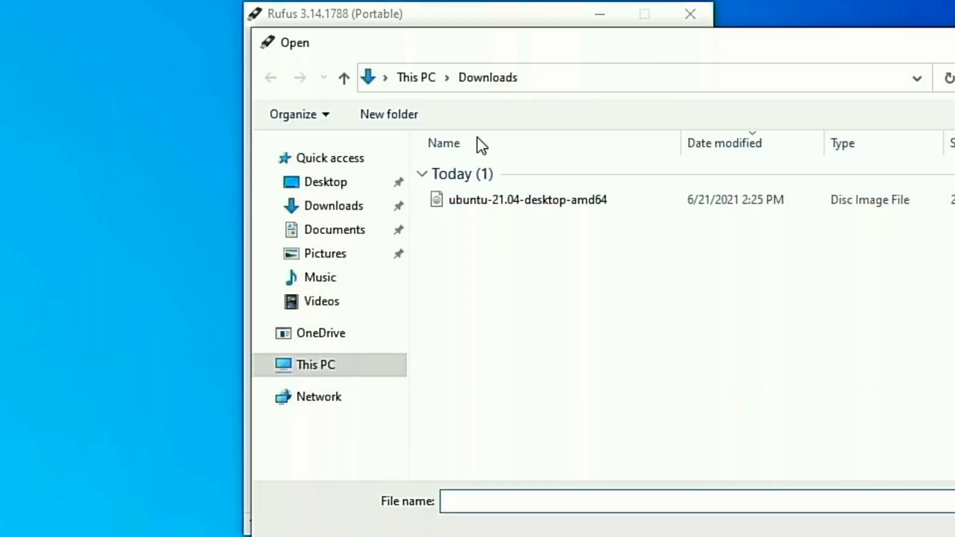
pyautogui.doubleClick(530, 197)
# Step: Keep the partition scheme at MBR and the target system at BIOS or UEFI
pyautogui.click(446, 232)
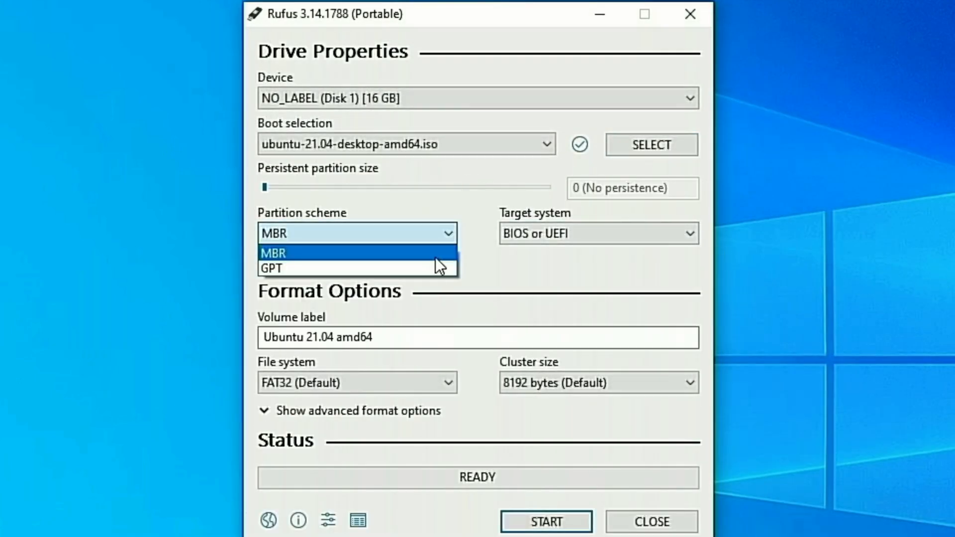
pyautogui.click(434, 255)
pyautogui.click(641, 228)
pyautogui.click(641, 228)
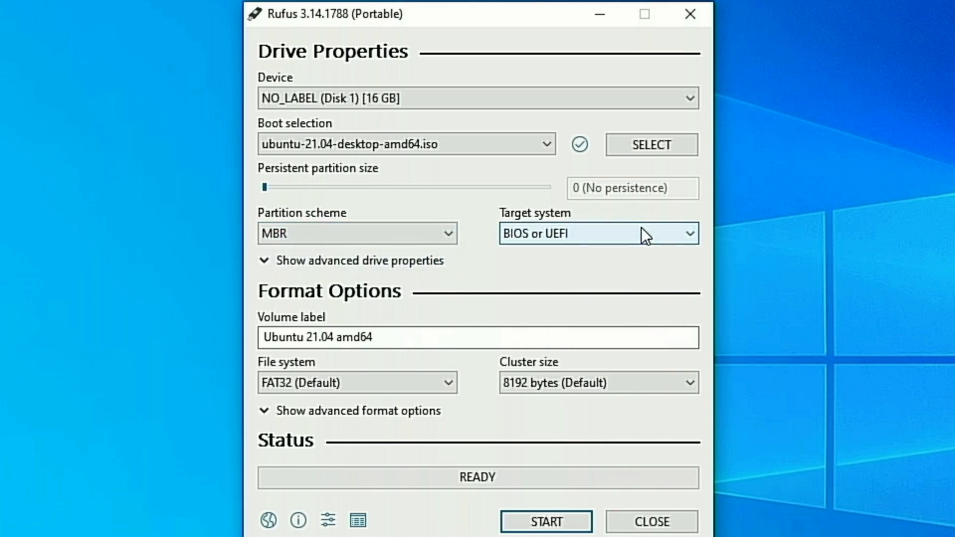
pyautogui.click(445, 235)
pyautogui.click(446, 235)
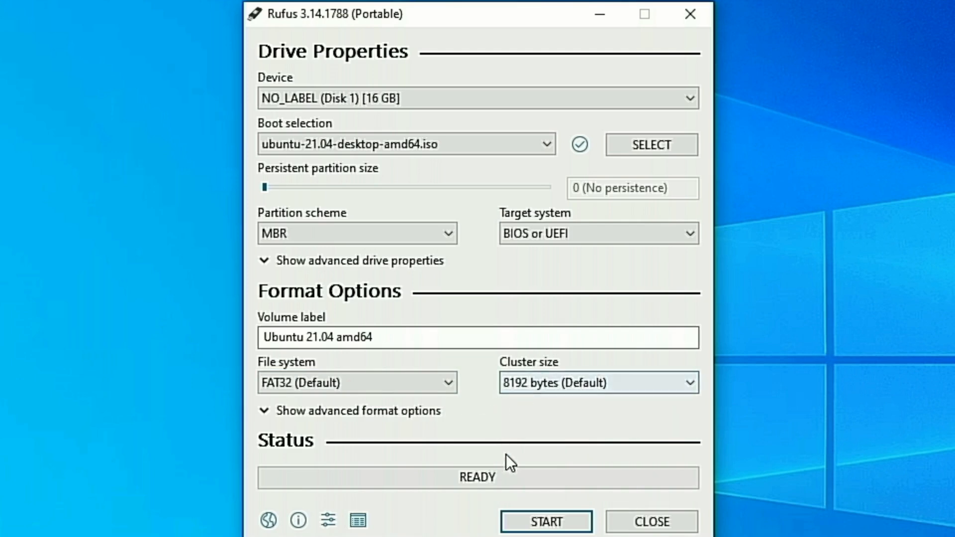
# Step: Write the Ubuntu image to the USB drive in ISO Image mode, accepting the data erasure, and close Rufus once it is done
pyautogui.click(547, 522)
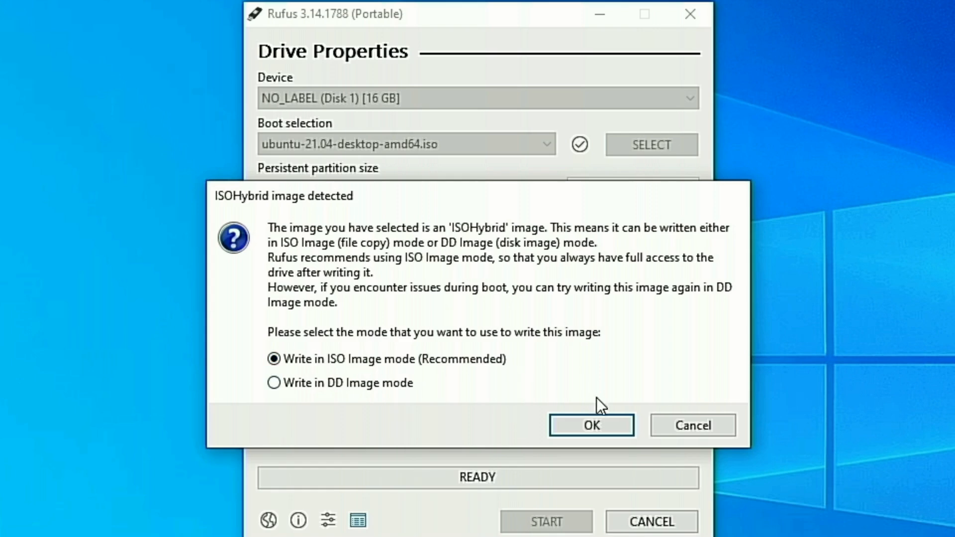
pyautogui.click(595, 422)
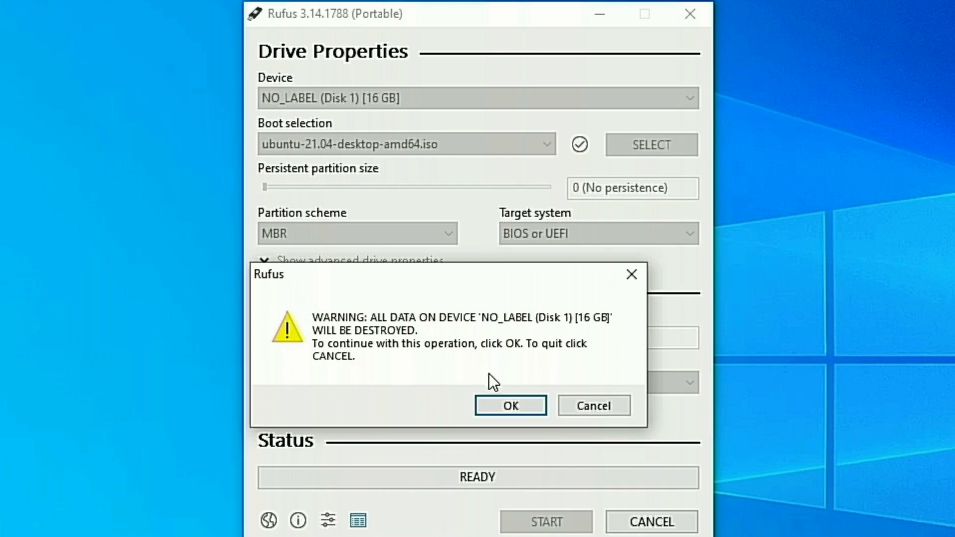
pyautogui.click(512, 407)
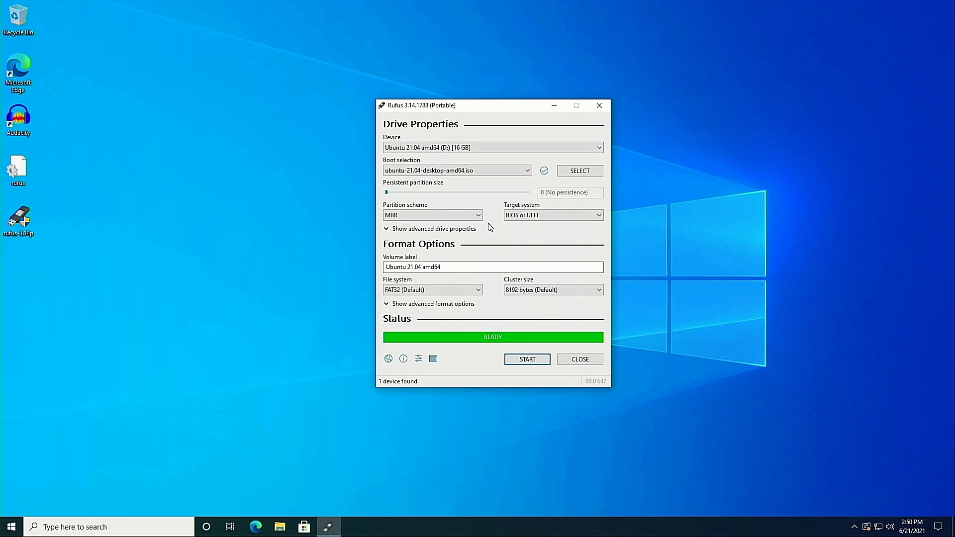
pyautogui.click(601, 106)
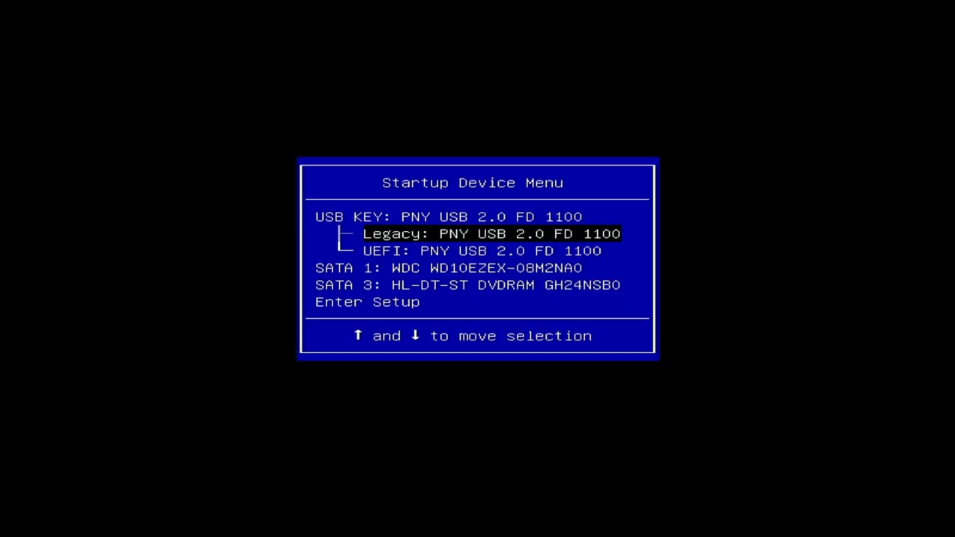
# Step: Compare the Legacy and UEFI boot entries of the PNY USB drive in the Startup Device Menu
pyautogui.press('Down')
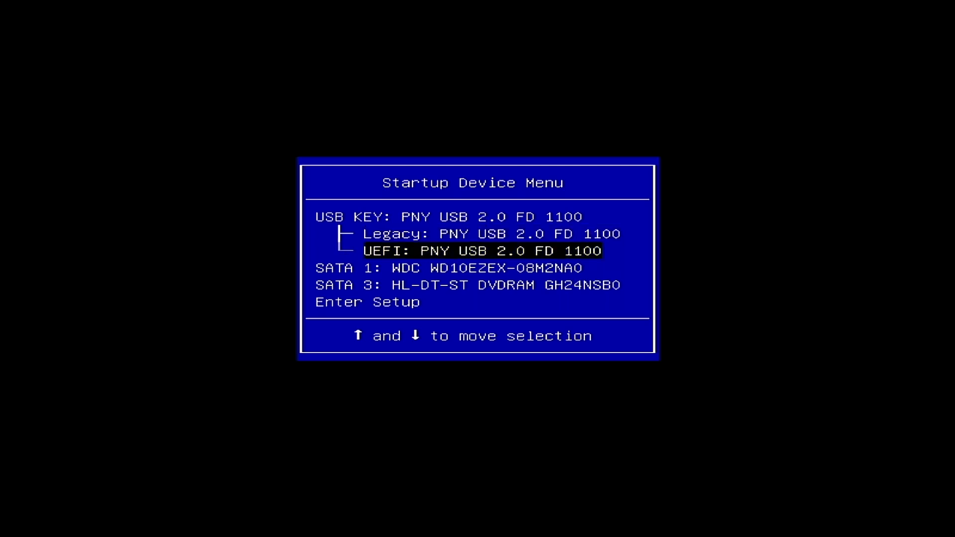
pyautogui.press('Up')
pyautogui.press('Up')
pyautogui.press('Down')
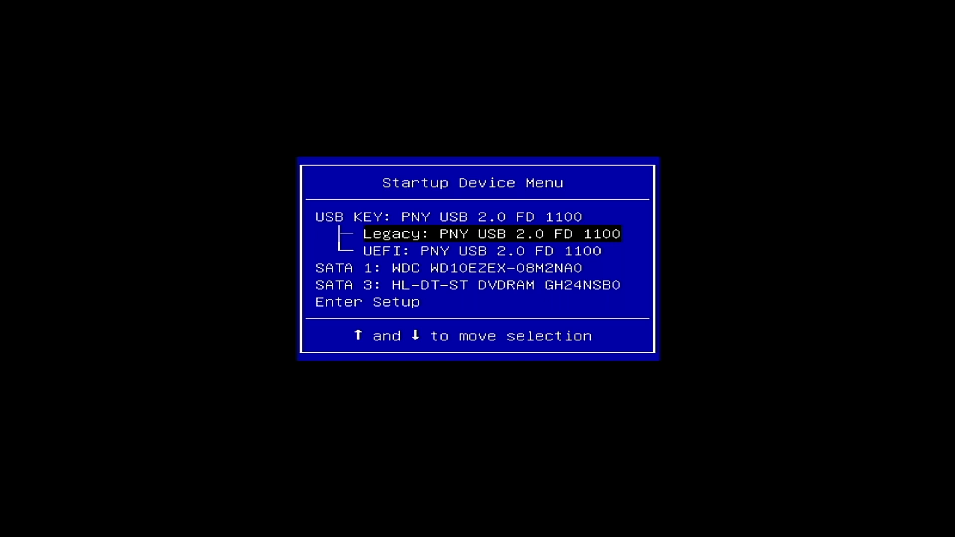
pyautogui.press('Down')
pyautogui.press('Up')
pyautogui.press('Down')
pyautogui.press('Up')
pyautogui.press('Down')
pyautogui.press('Up')
pyautogui.press('Down')
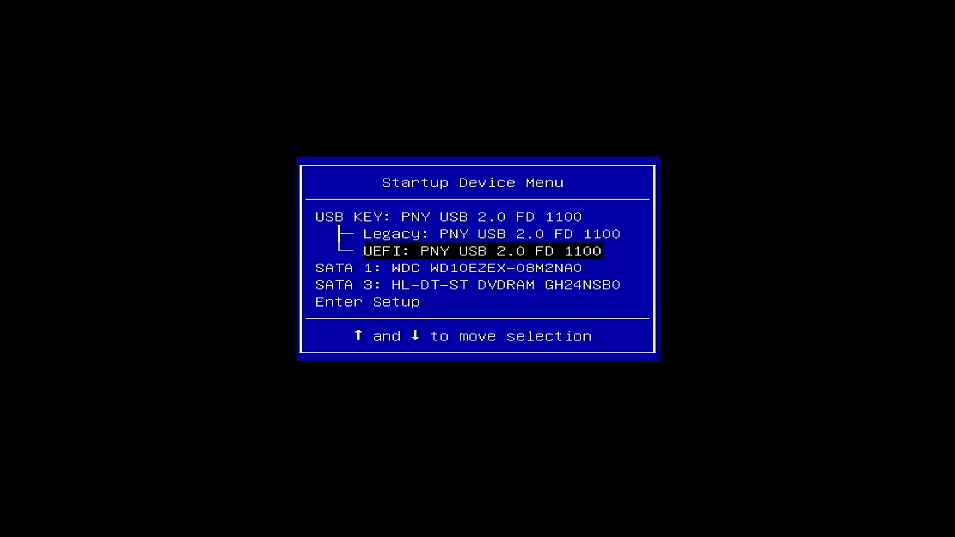
# Step: Enter the BIOS setup from the Startup Device Menu
pyautogui.press('Down')
pyautogui.press('Down')
pyautogui.press('Down')
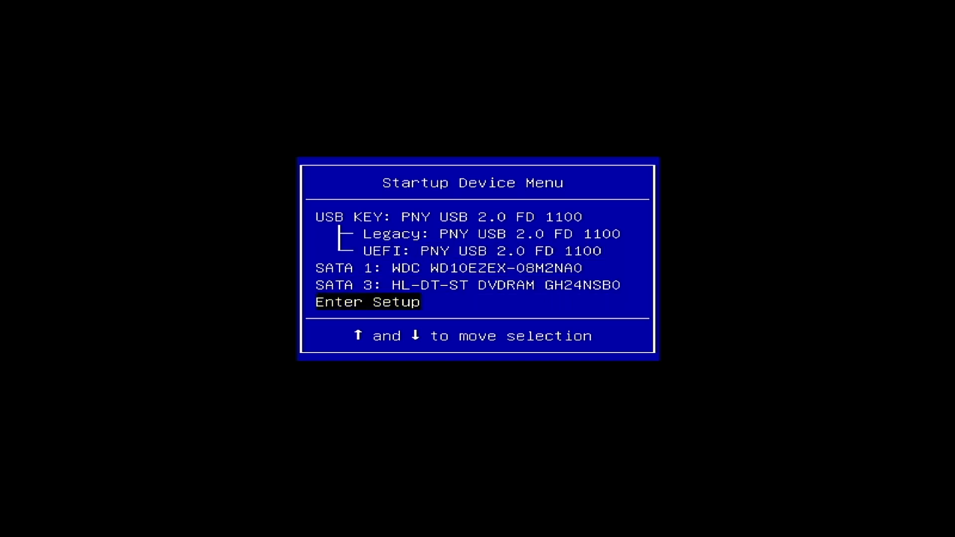
pyautogui.press('Return')
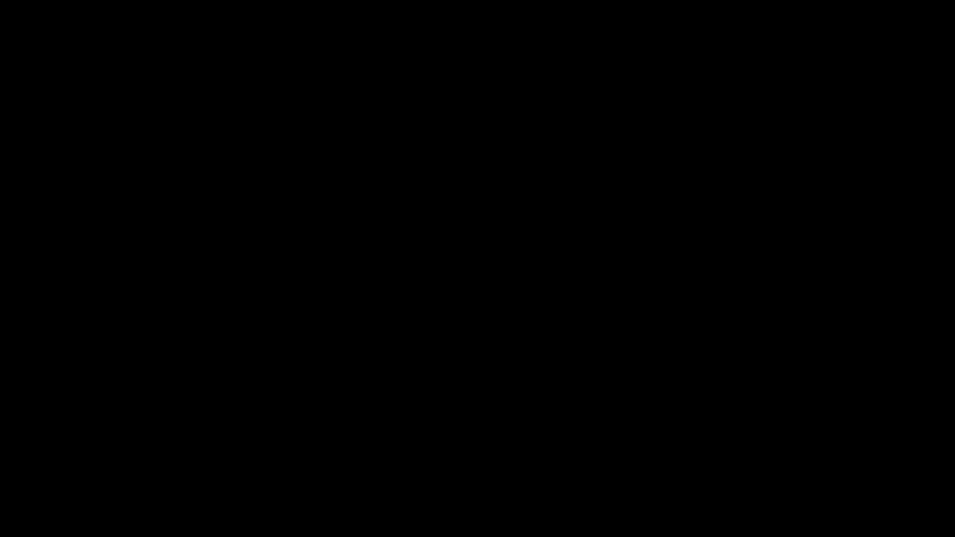
# Step: Open the Secure Boot settings within the BIOS security options to check whether Secure Boot is enabled
pyautogui.press('Right')
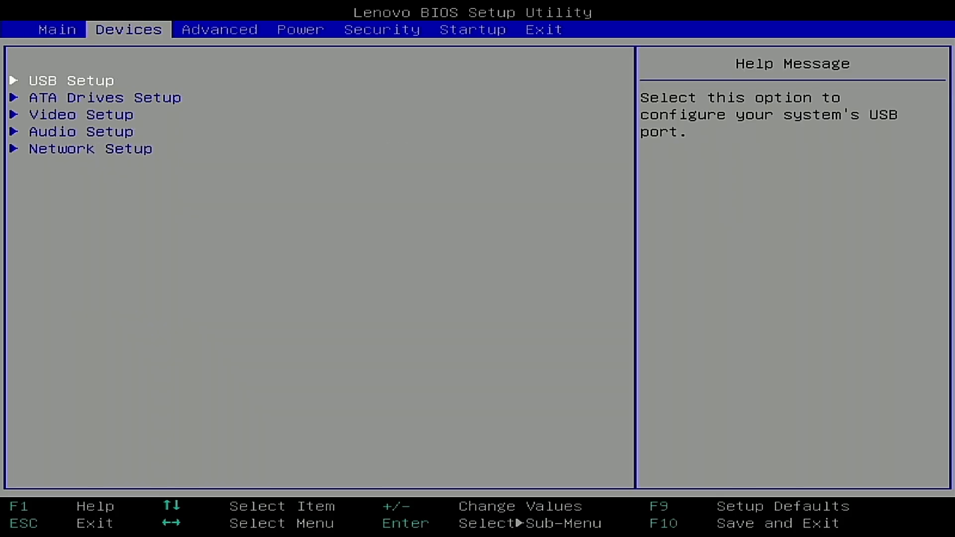
pyautogui.press('Right')
pyautogui.press('Right')
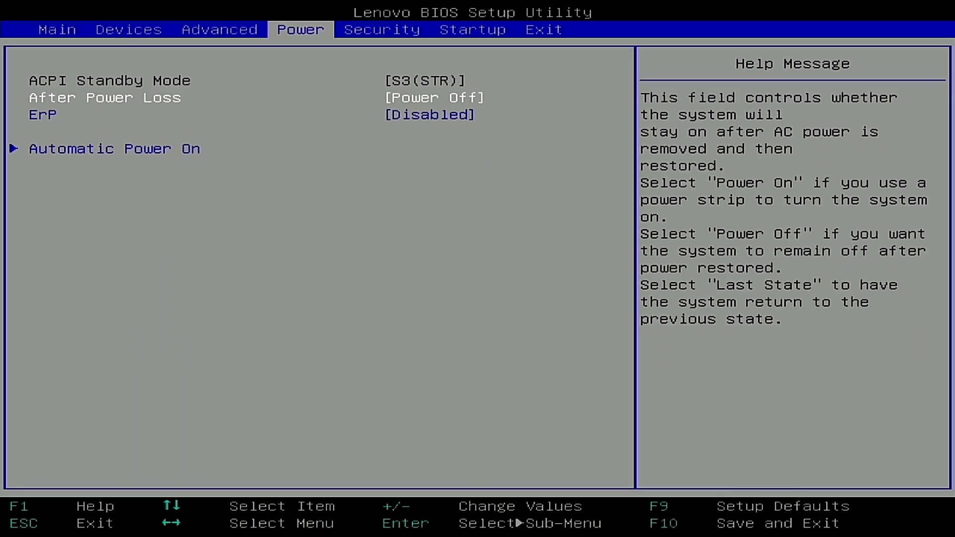
pyautogui.press('Right')
pyautogui.press('Down')
pyautogui.press('Right')
pyautogui.press('Left')
pyautogui.press('Down')
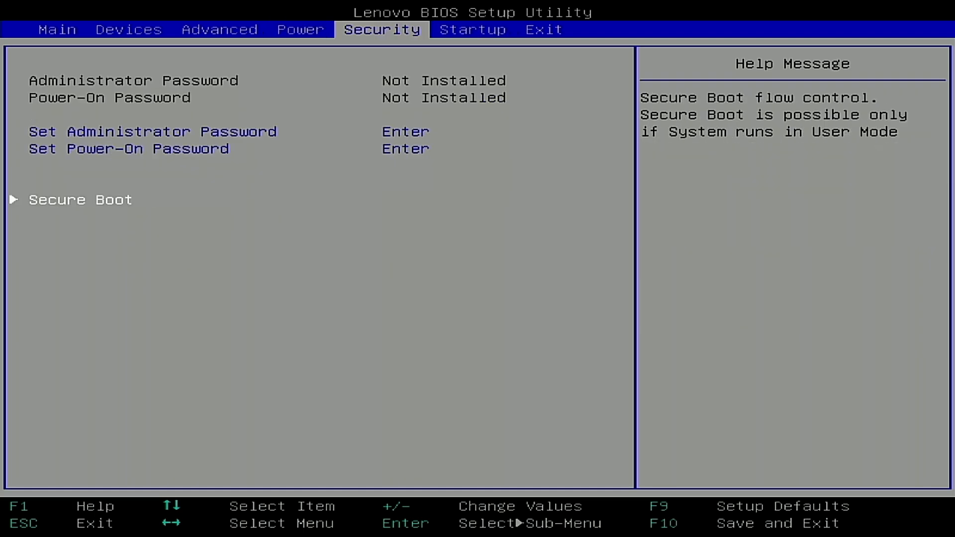
pyautogui.press('Return')
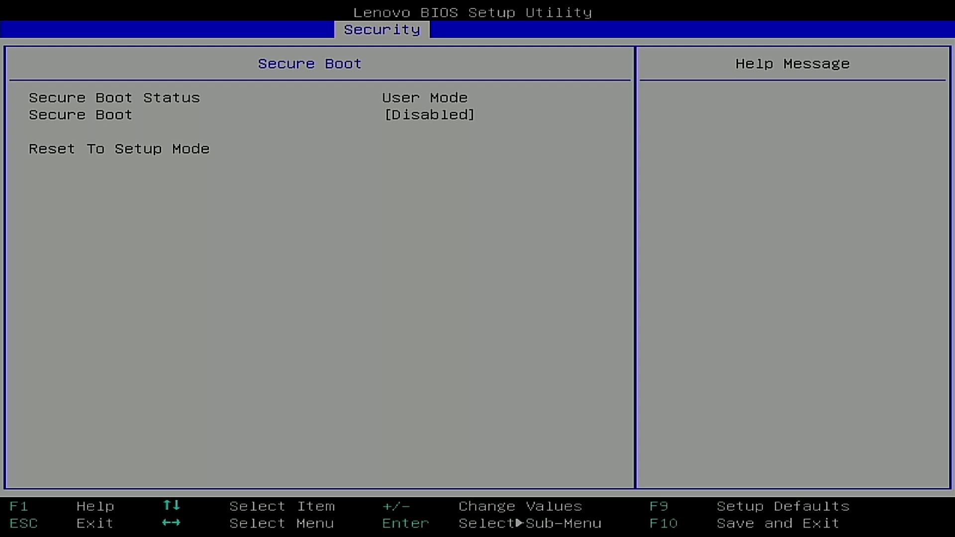
# Step: Leave the Secure Boot settings and look through the Power, Advanced, Devices and Main pages of the BIOS
pyautogui.press('Escape')
pyautogui.press('Up')
pyautogui.press('Up')
pyautogui.press('Up')
pyautogui.press('Up')
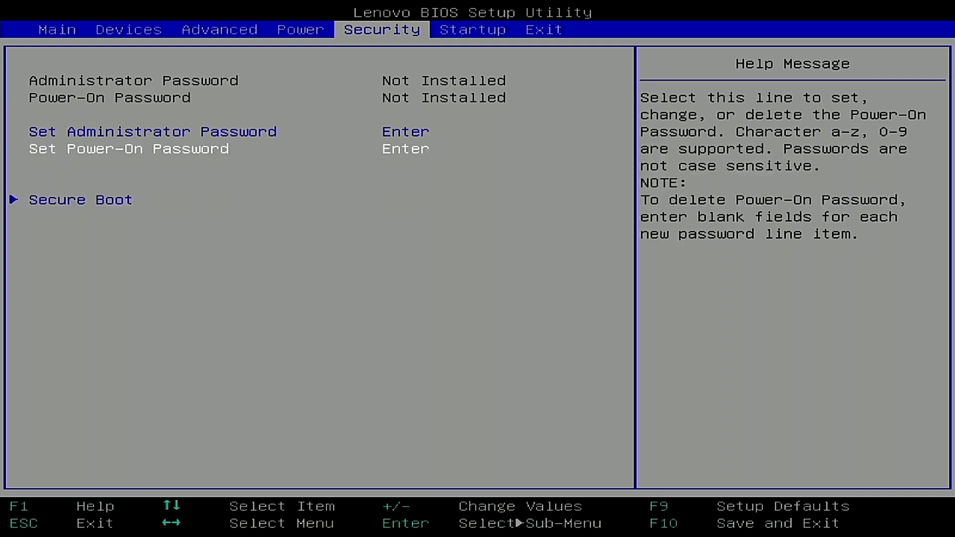
pyautogui.press('Left')
pyautogui.press('Left')
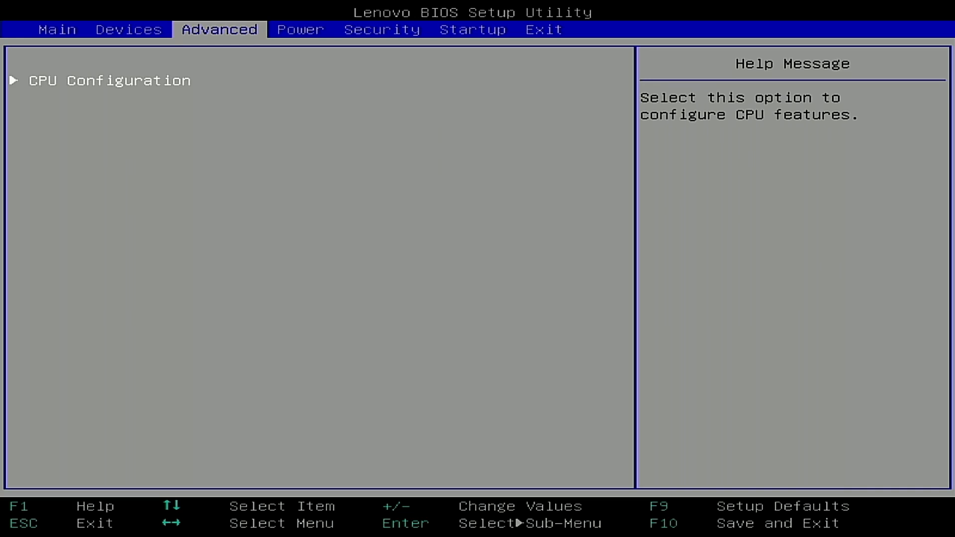
pyautogui.press('Right')
pyautogui.press('Right')
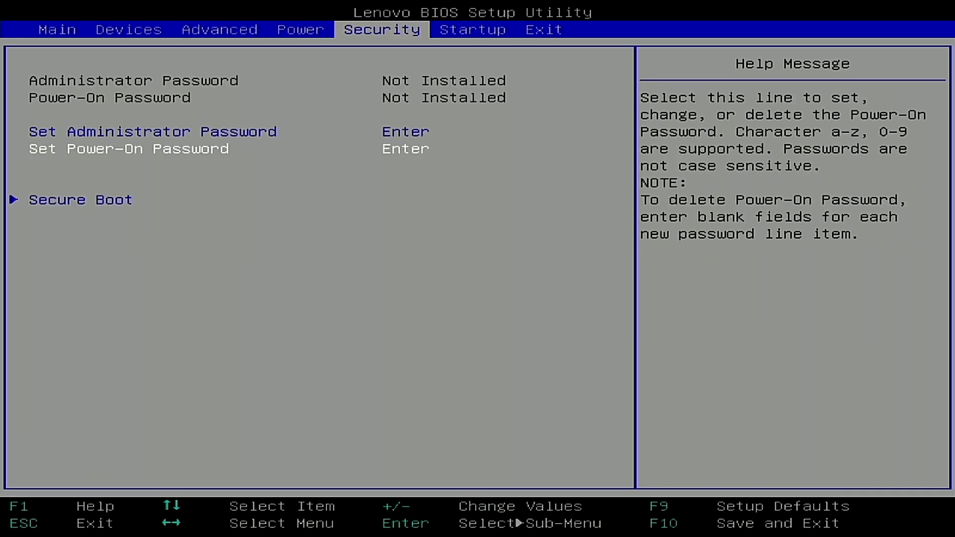
pyautogui.press('Left')
pyautogui.press('Left')
pyautogui.press('Left')
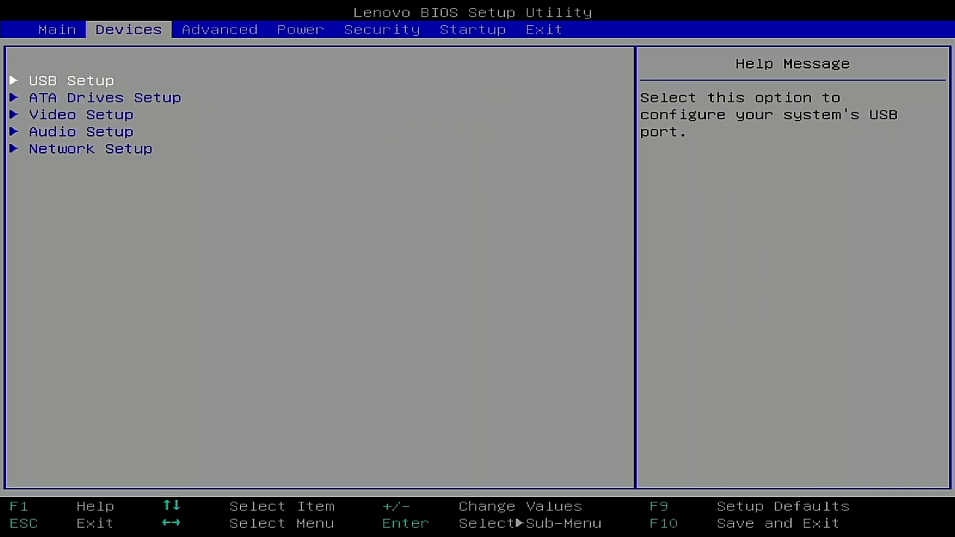
pyautogui.press('Left')
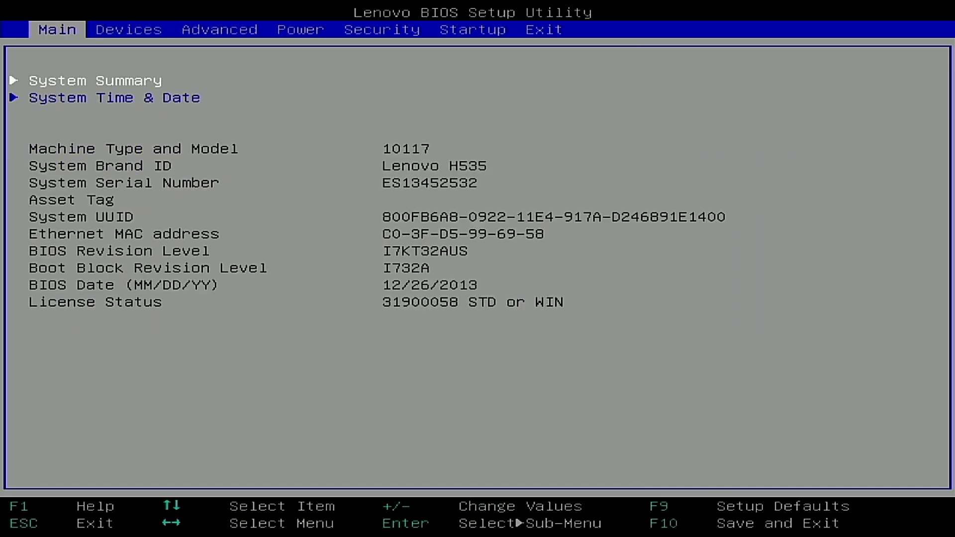
# Step: Examine the Boot Mode and Boot Priority settings among the BIOS startup options
pyautogui.press('Right')
pyautogui.press('Right')
pyautogui.press('Right')
pyautogui.press('Right')
pyautogui.press('Right')
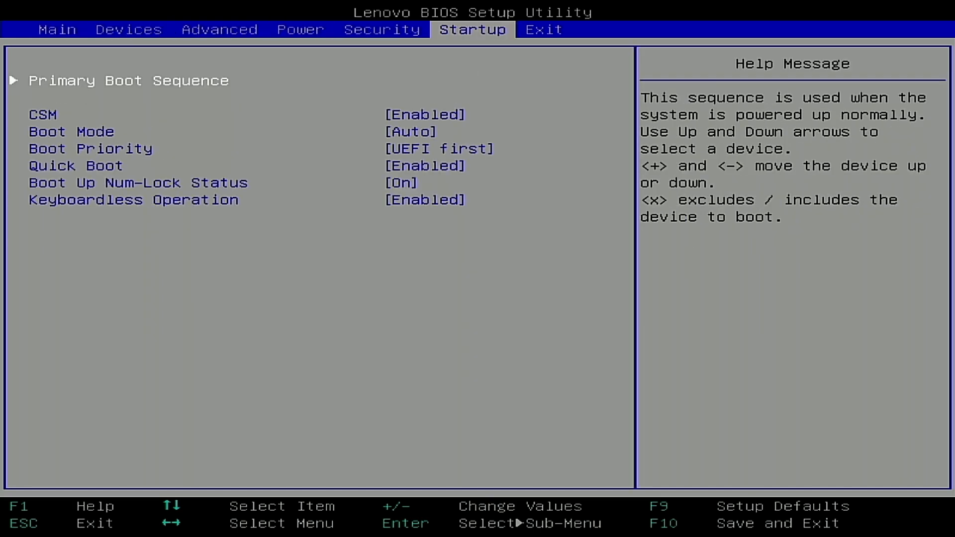
pyautogui.press('Down')
pyautogui.press('Down')
pyautogui.press('Down')
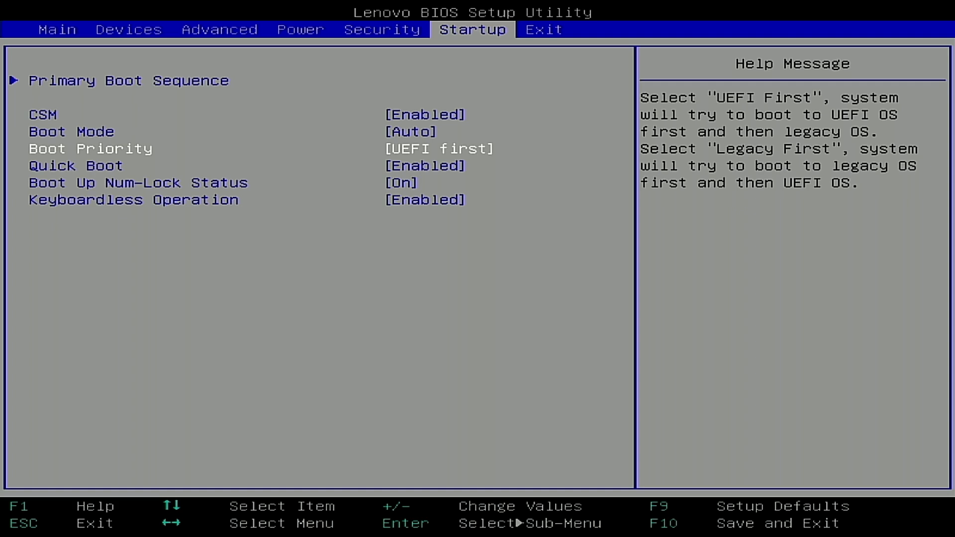
pyautogui.press('Up')
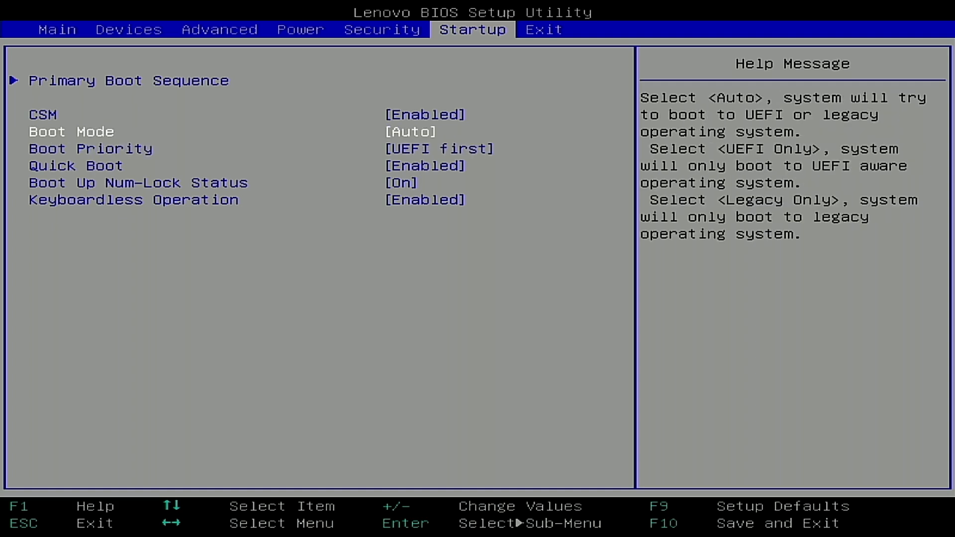
pyautogui.press('Down')
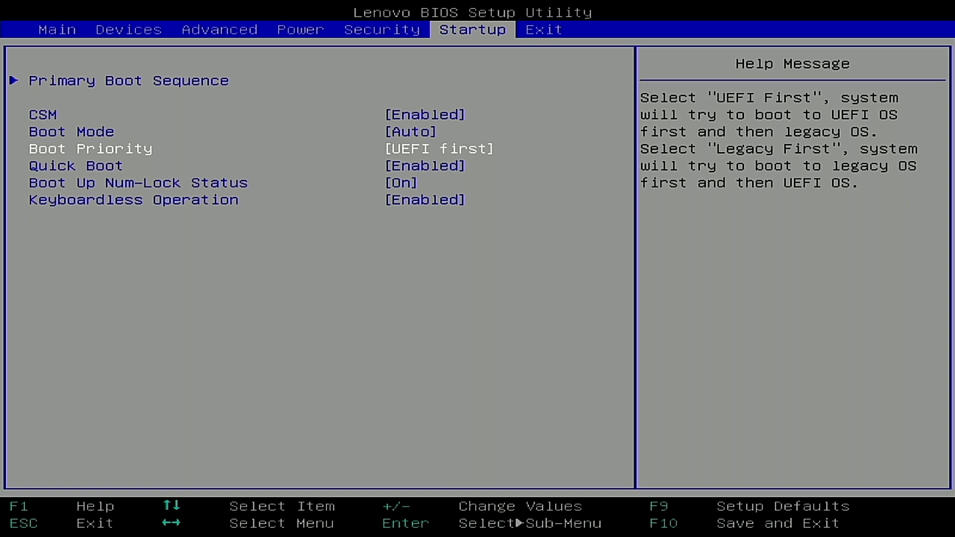
# Step: Review the Quick Boot, Boot Priority and Boot Up Num-Lock Status settings among the startup options
pyautogui.press('Left')
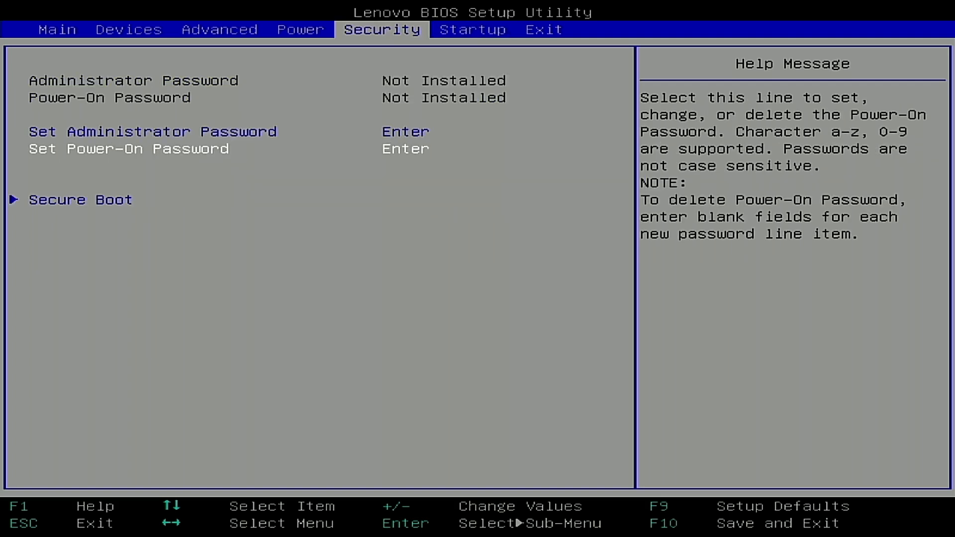
pyautogui.press('Right')
pyautogui.press('Down')
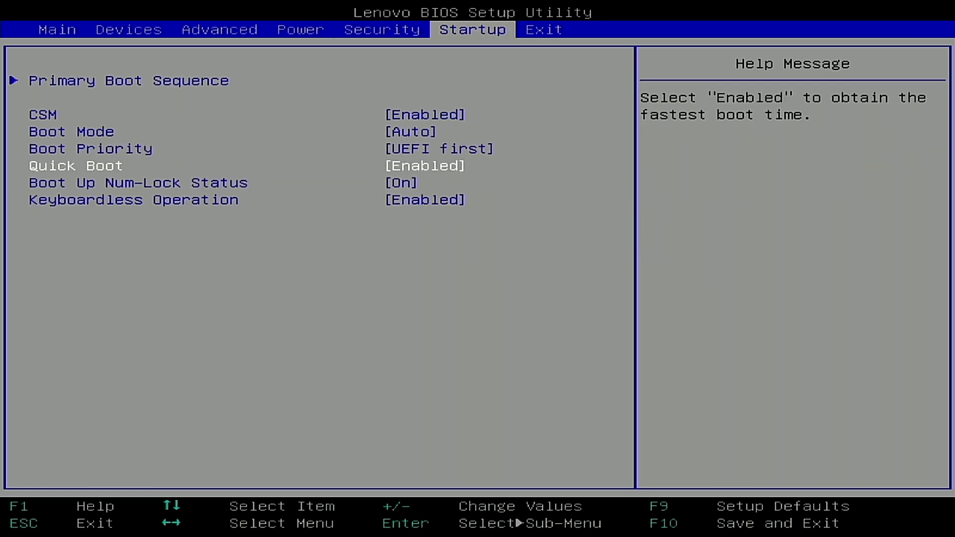
pyautogui.press('Up')
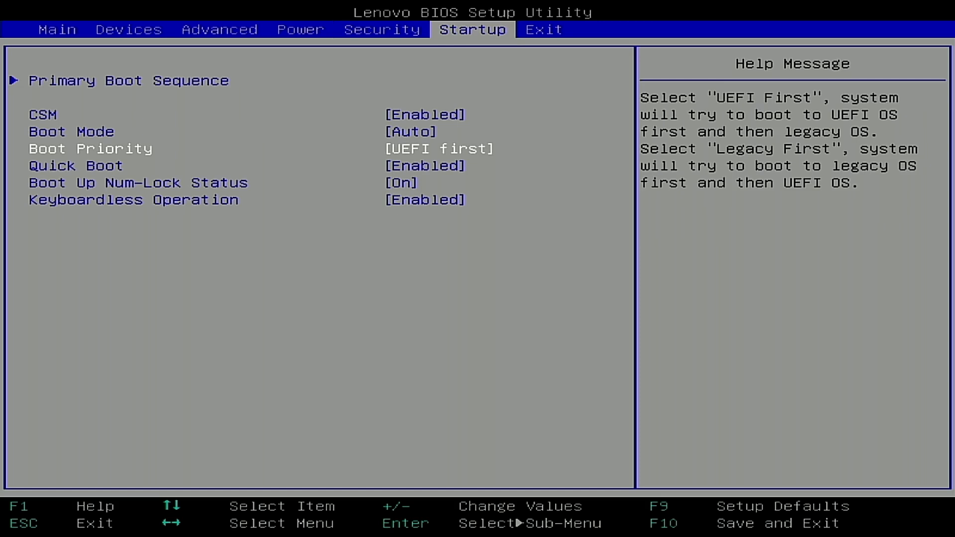
pyautogui.press('Down')
pyautogui.press('Down')
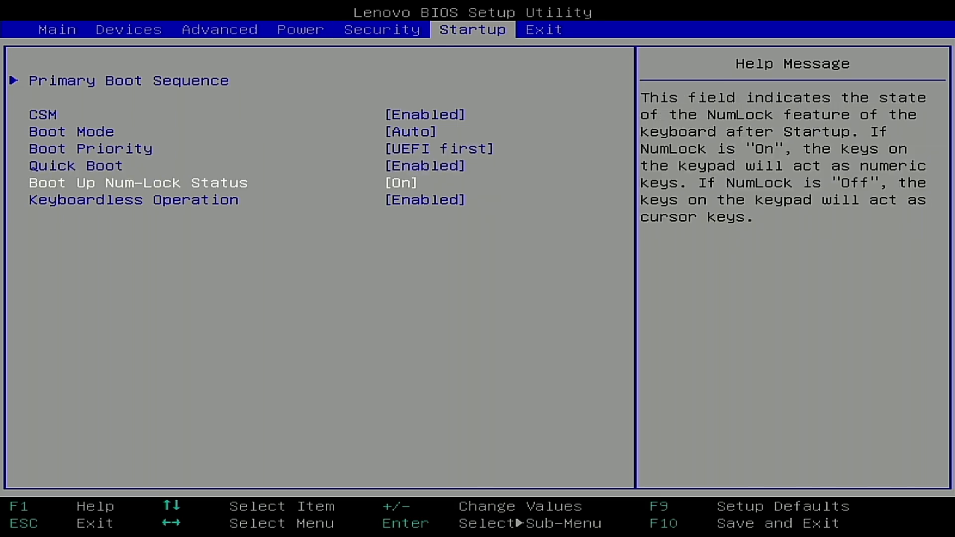
# Step: Open the Primary Boot Sequence from the startup options and look through its listed boot devices
pyautogui.press('Up')
pyautogui.press('Up')
pyautogui.press('Up')
pyautogui.press('Up')
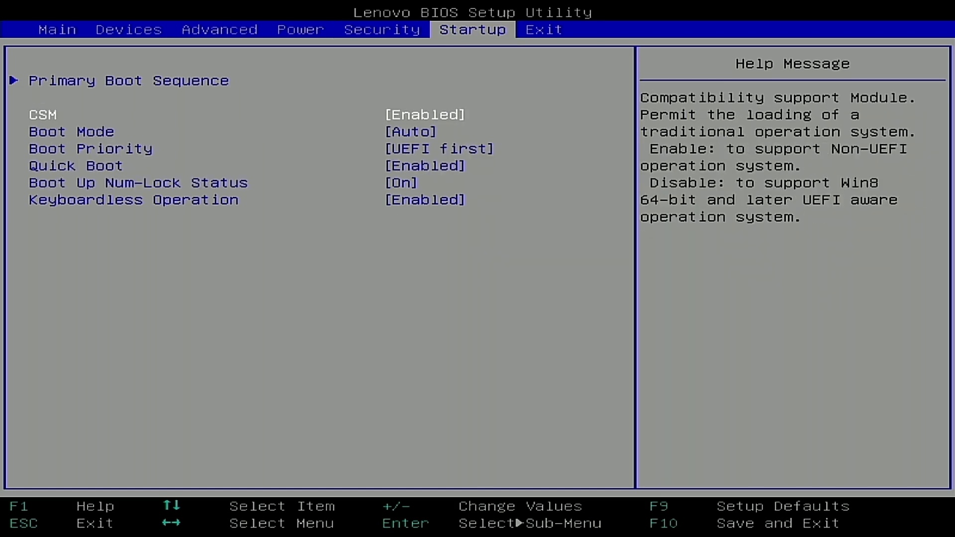
pyautogui.press('Up')
pyautogui.press('Return')
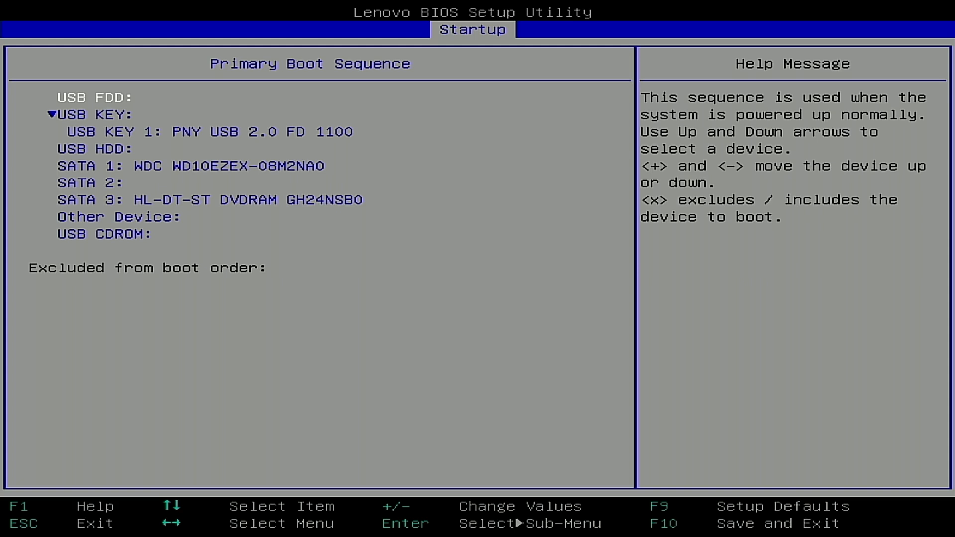
pyautogui.press('Down')
pyautogui.press('Down')
pyautogui.press('Down')
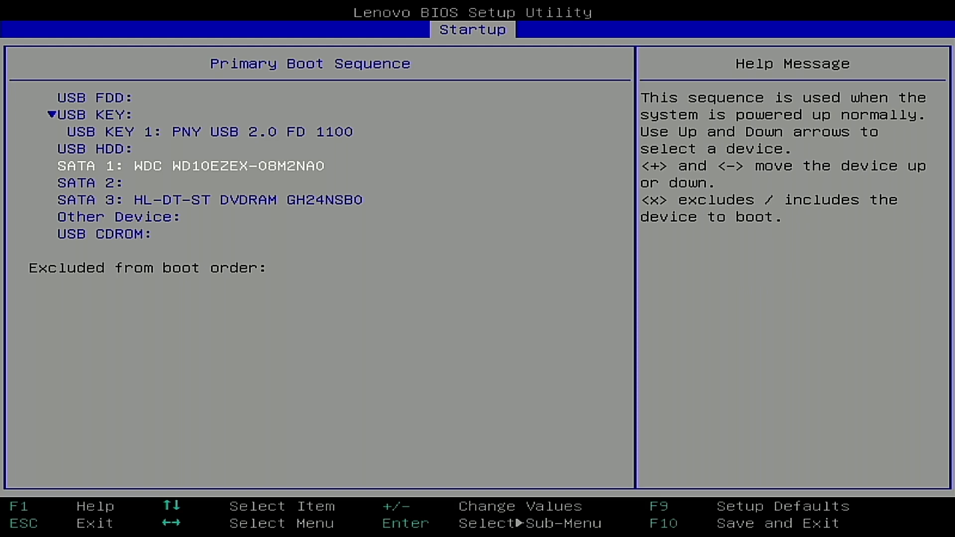
pyautogui.press('Down')
pyautogui.press('Down')
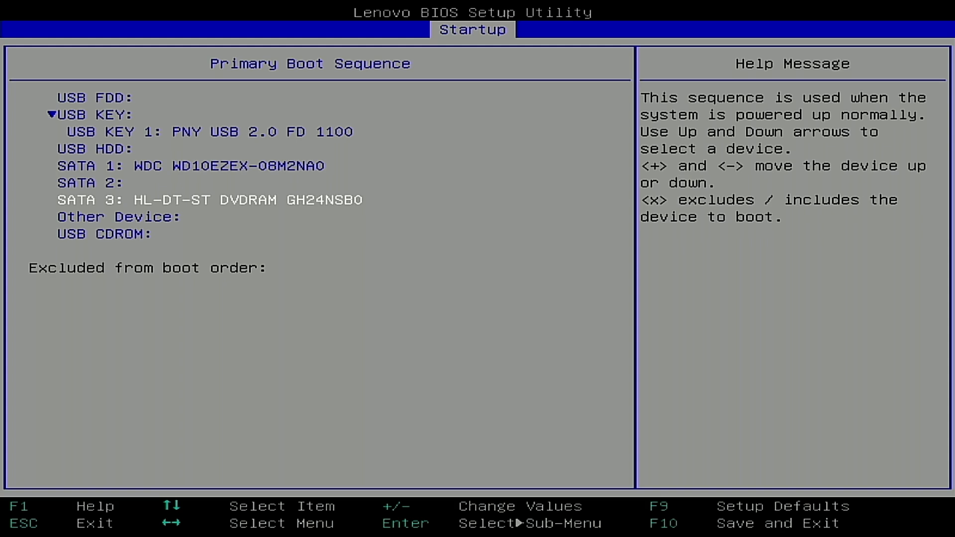
# Step: Compare the order of the PNY USB key and the SATA 1 hard drive in the Primary Boot Sequence
pyautogui.press('Up')
pyautogui.press('Up')
pyautogui.press('Up')
pyautogui.press('Up')
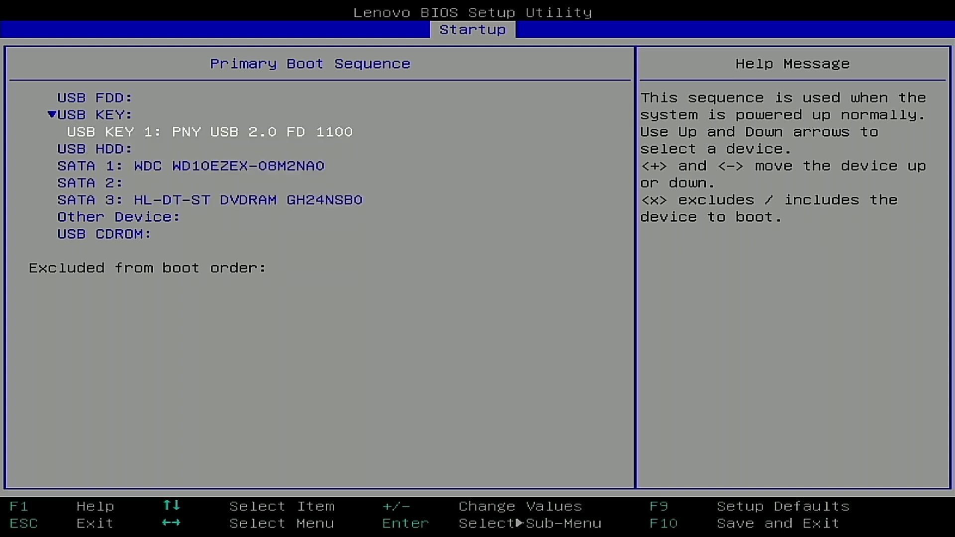
pyautogui.press('Down')
pyautogui.press('Down')
pyautogui.press('Down')
pyautogui.press('Down')
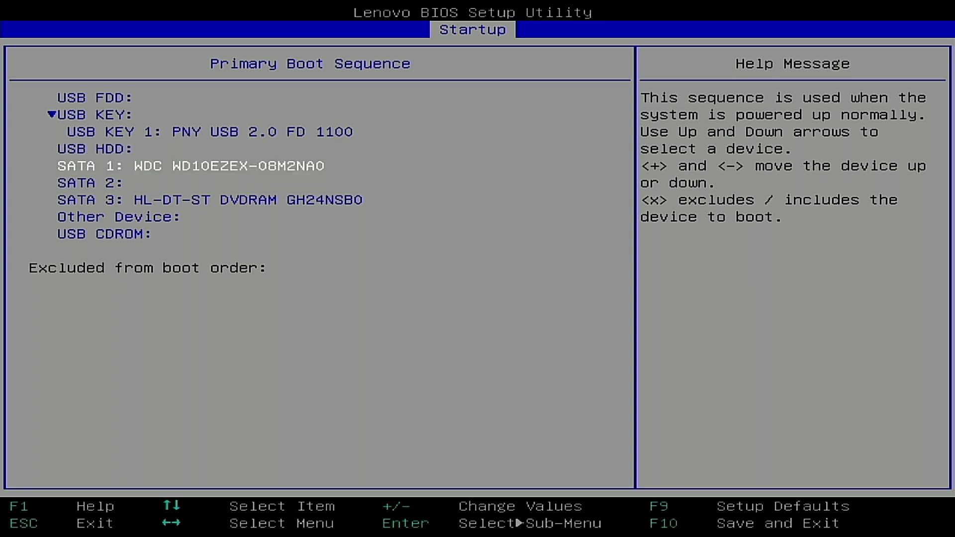
pyautogui.press('Up')
pyautogui.press('Up')
pyautogui.press('Down')
pyautogui.press('Down')
pyautogui.press('Up')
pyautogui.press('Up')
pyautogui.press('Up')
pyautogui.press('Up')
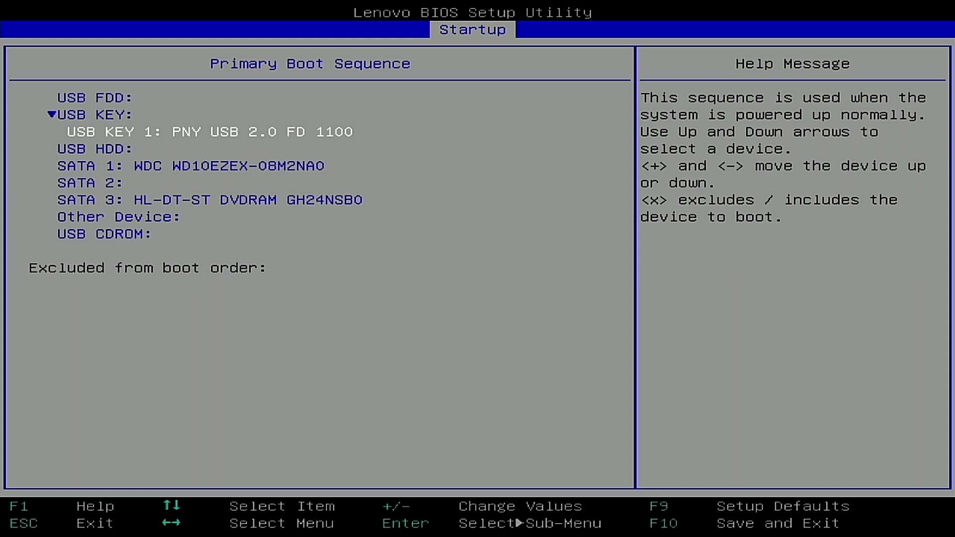
# Step: Leave the boot sequence, save the BIOS configuration and exit to restart the computer
pyautogui.press('Escape')
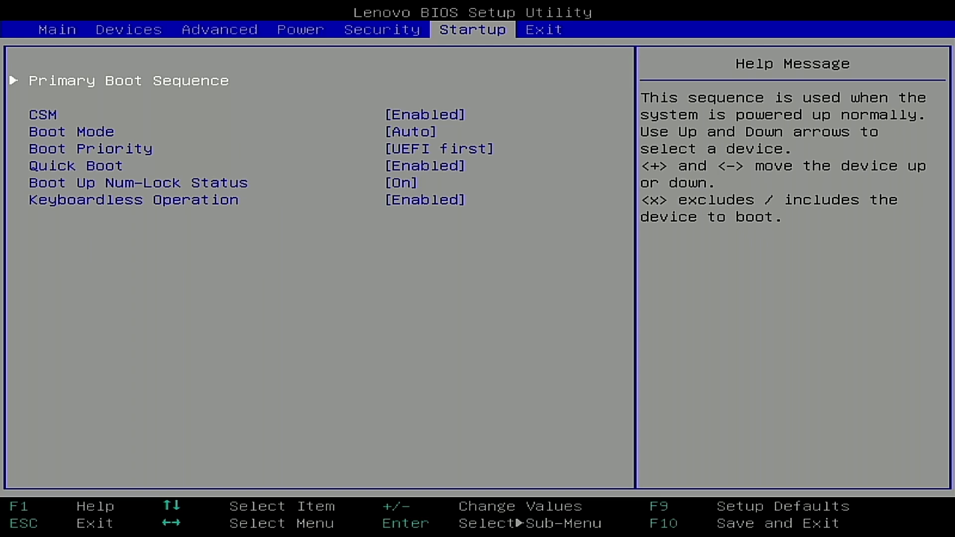
pyautogui.press('Escape')
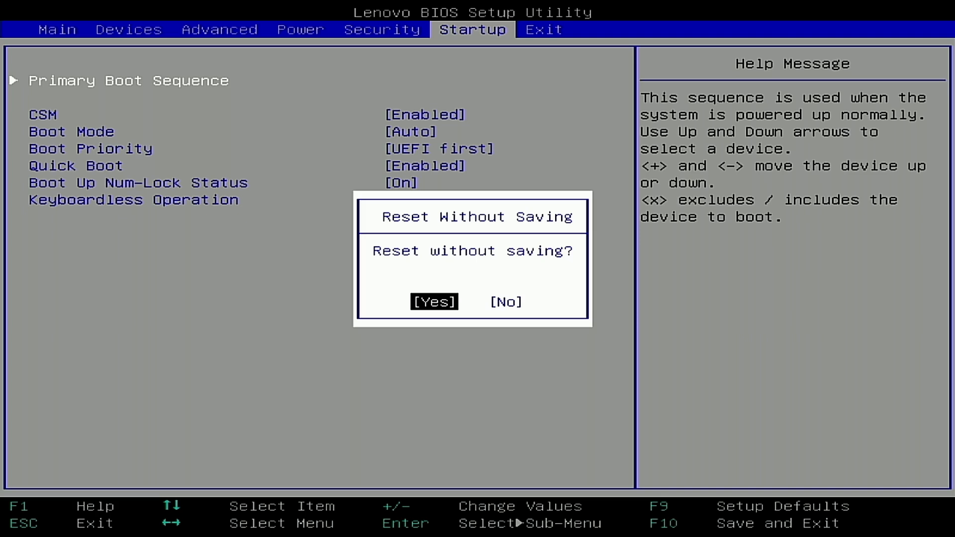
pyautogui.press('Escape')
pyautogui.press('Right')
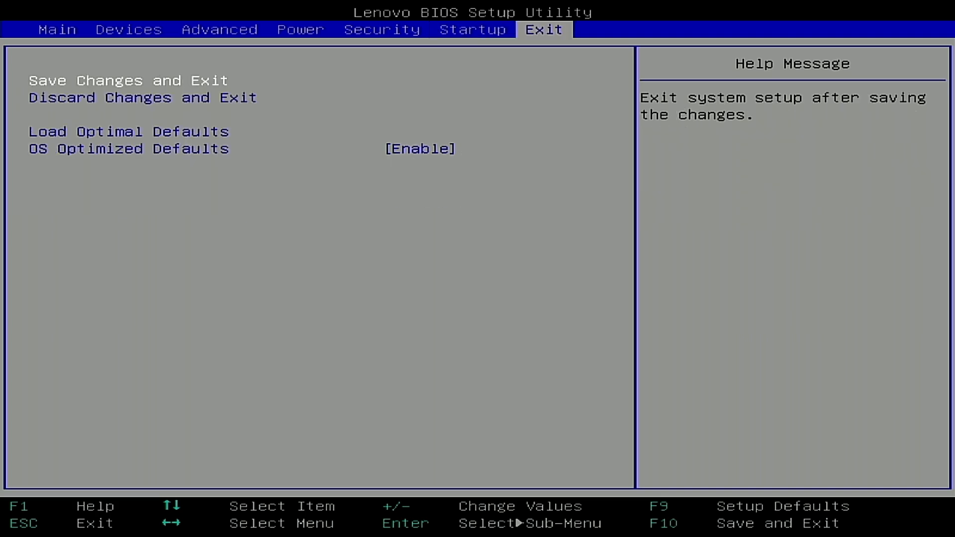
pyautogui.press('Return')
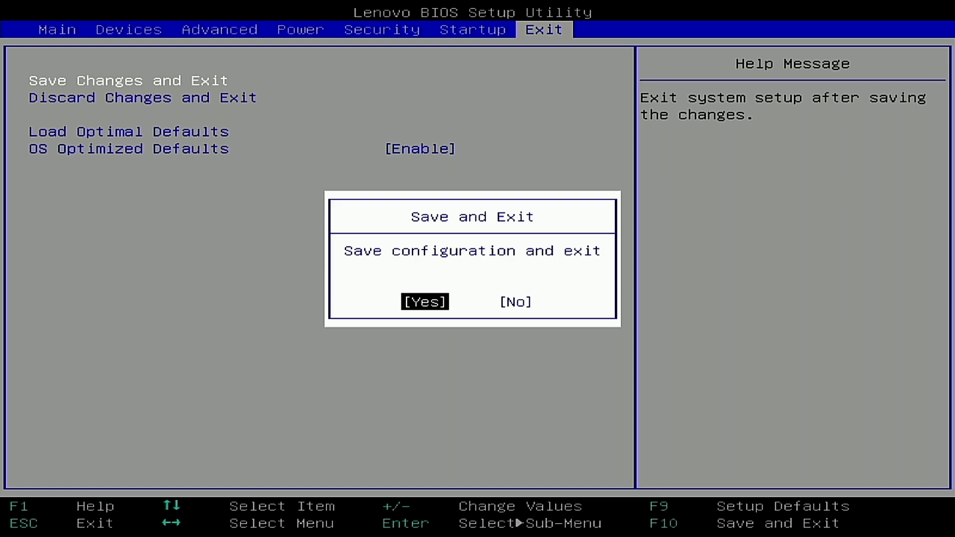
pyautogui.press('Return')
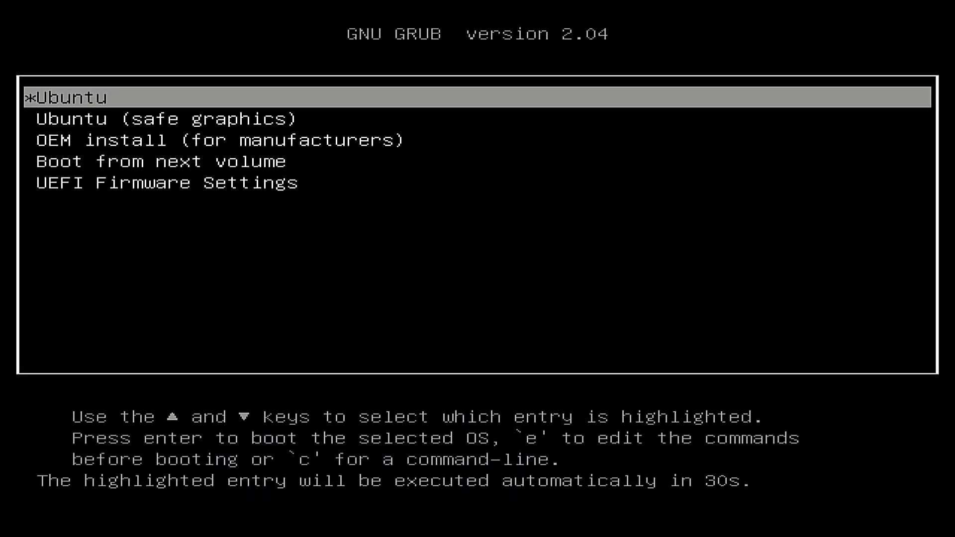
# Step: Review the first GRUB boot entries and boot the "OEM install (for manufacturers)" entry
pyautogui.press('Down')
pyautogui.press('Up')
pyautogui.press('Down')
pyautogui.press('Down')
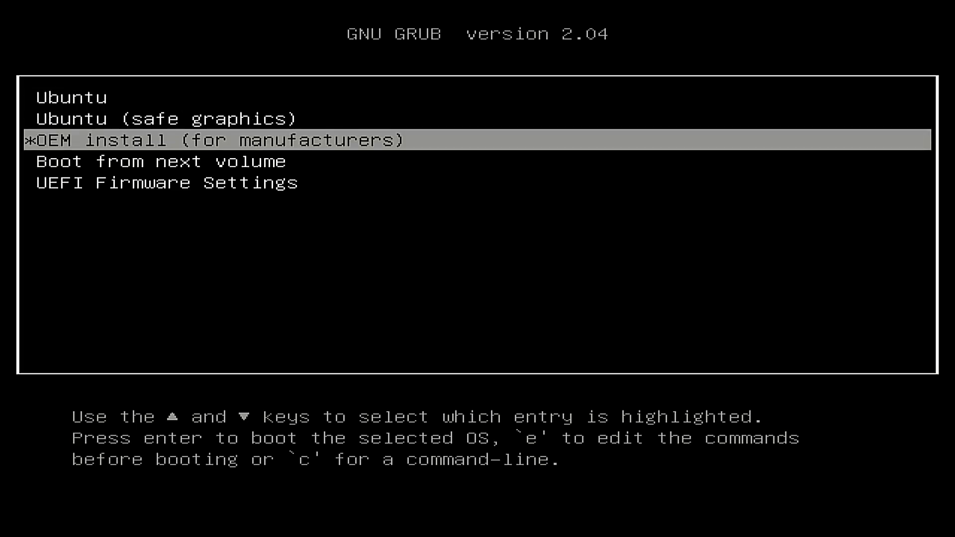
pyautogui.press('Up')
pyautogui.press('Up')
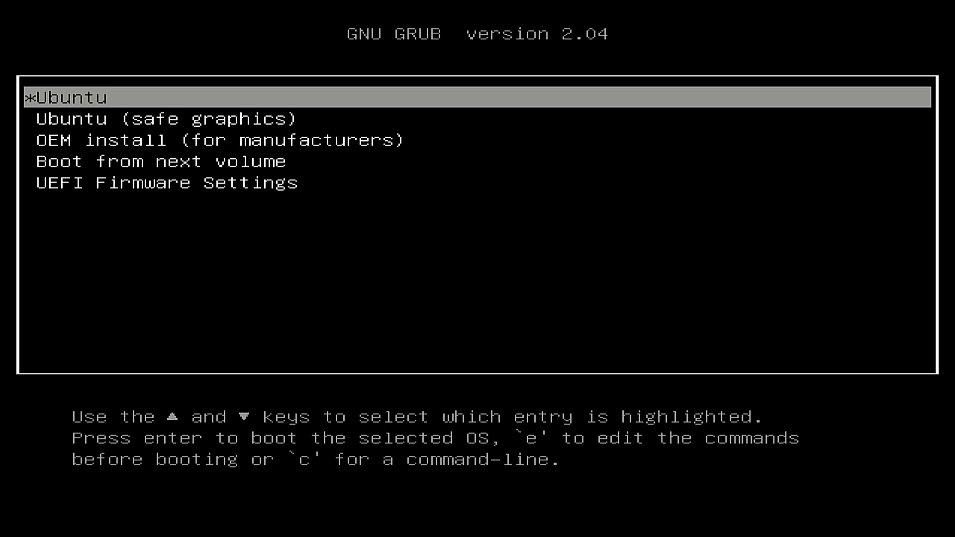
pyautogui.press('Down')
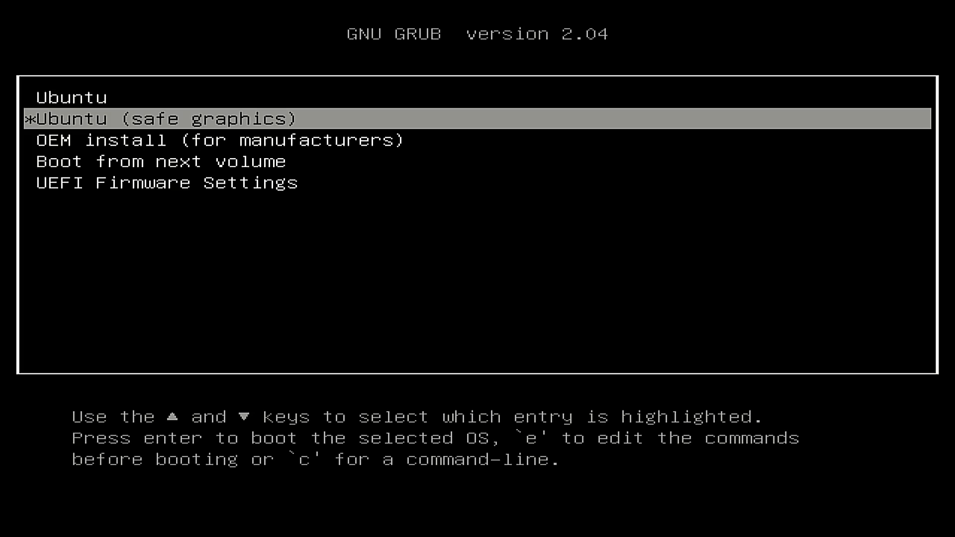
pyautogui.press('Down')
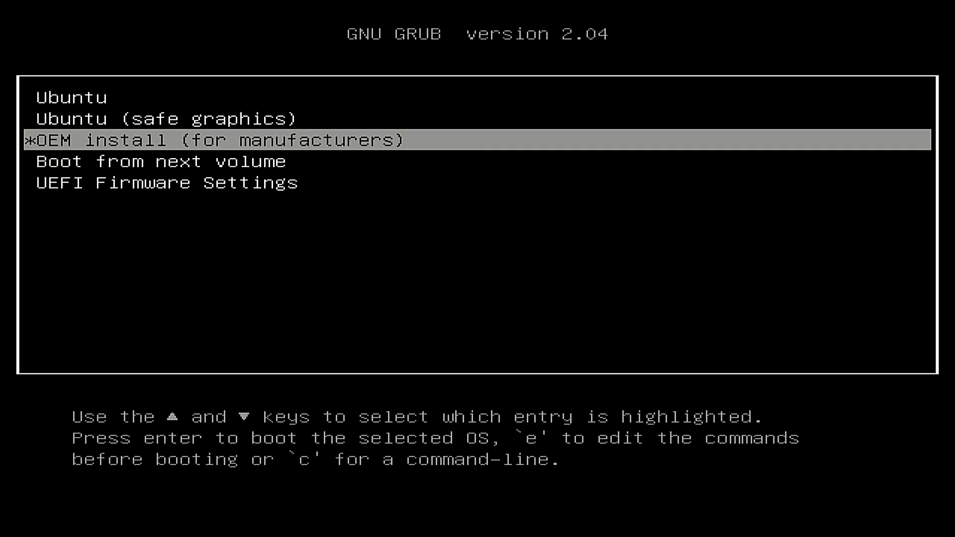
pyautogui.press('Return')
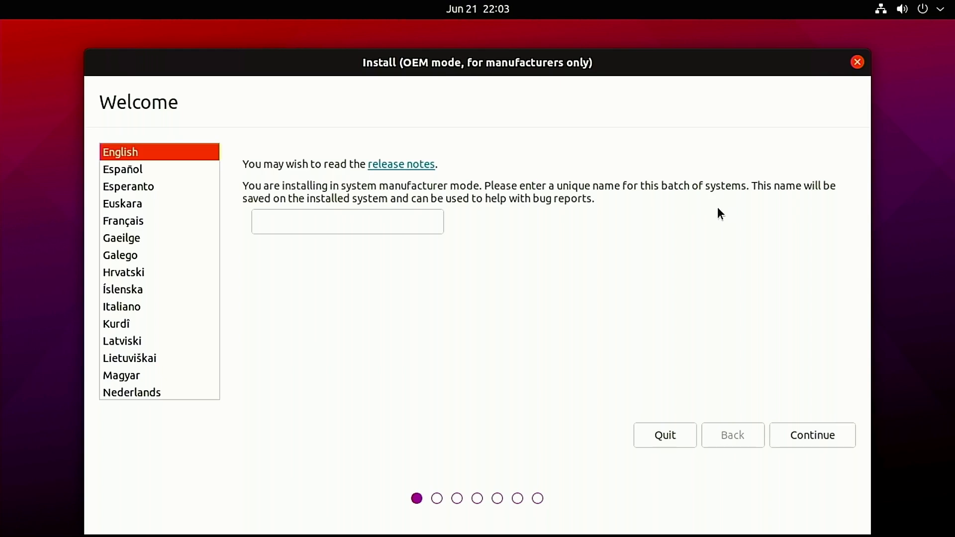
# Step: Enter Ubuntu as the unique batch name and proceed with English as the installer language
pyautogui.click(313, 223)
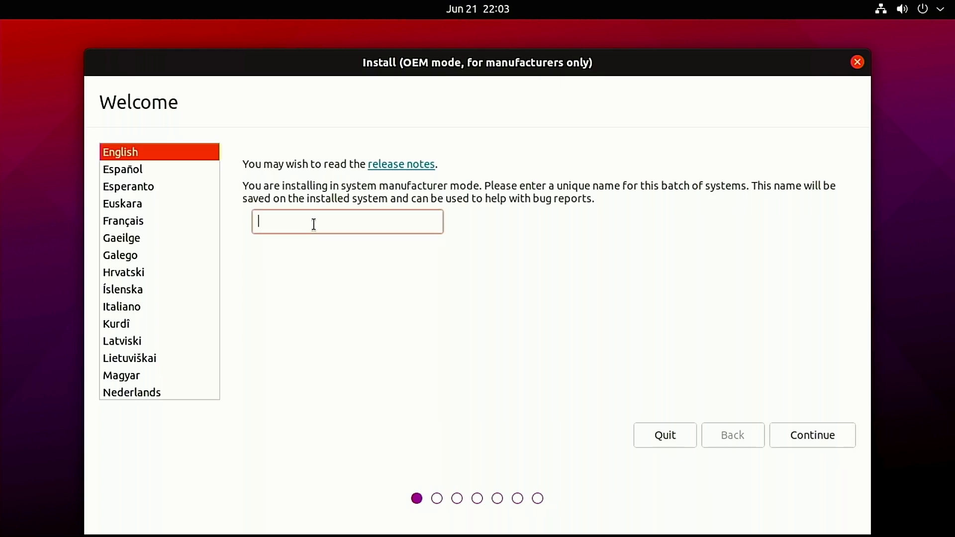
pyautogui.write('Ubuntu')
pyautogui.click(815, 433)
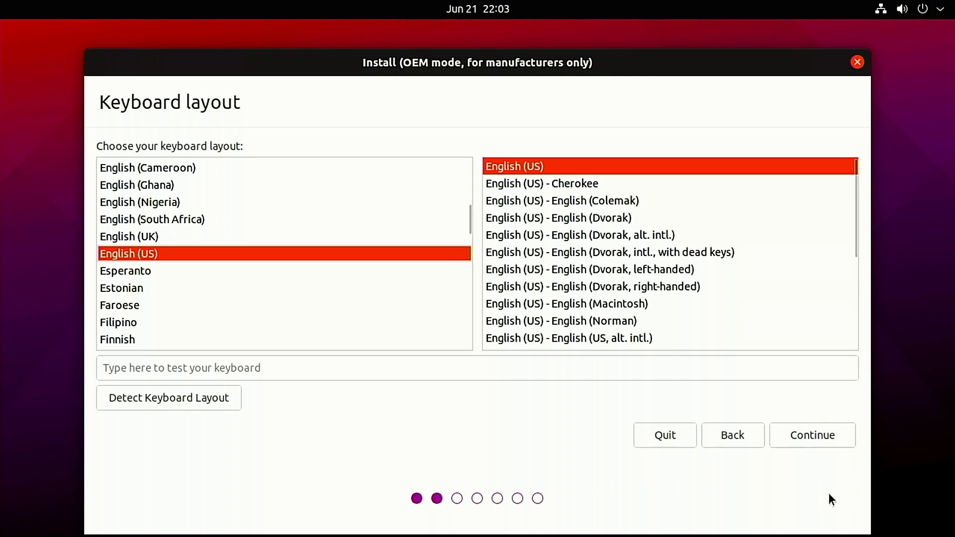
# Step: Accept the English (US) keyboard layout and add third-party graphics, Wi-Fi and media software to the normal installation
pyautogui.click(805, 437)
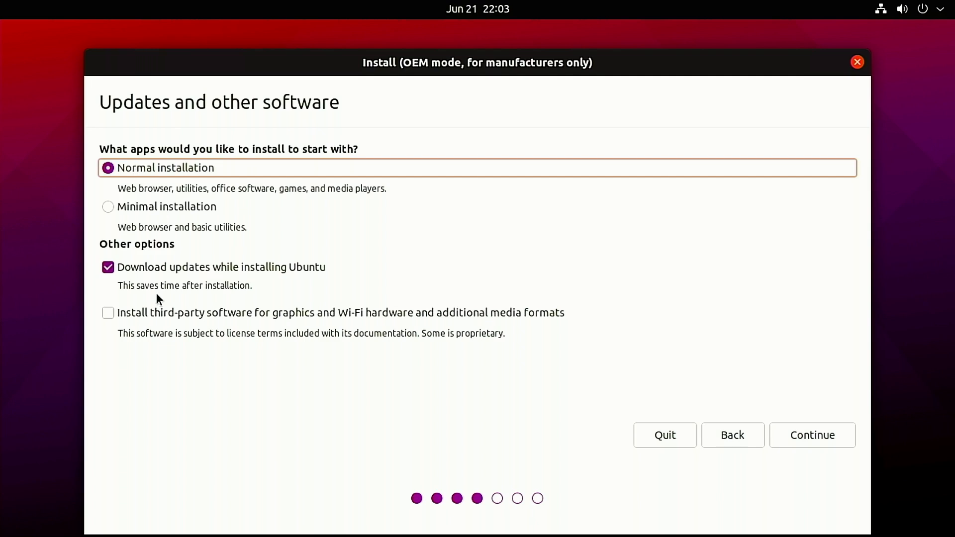
pyautogui.click(108, 310)
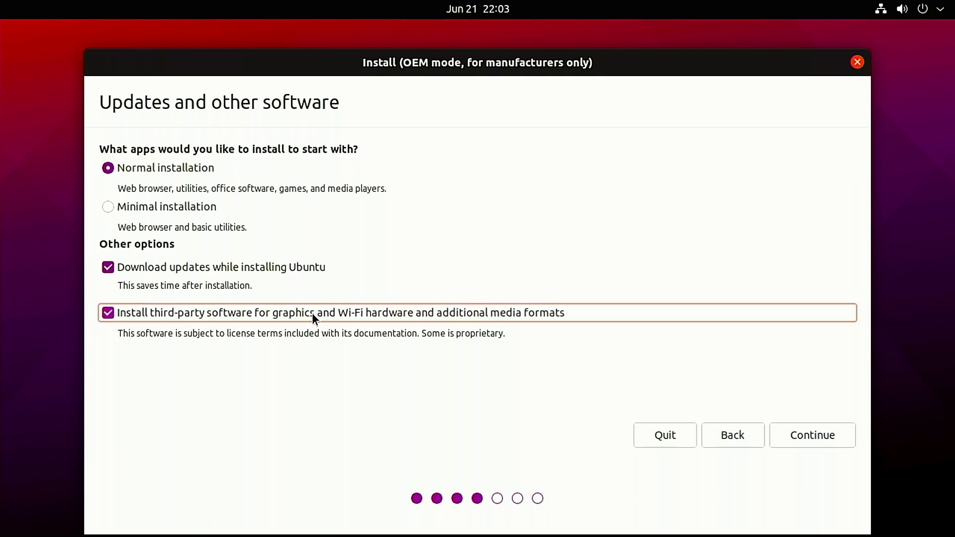
pyautogui.click(808, 439)
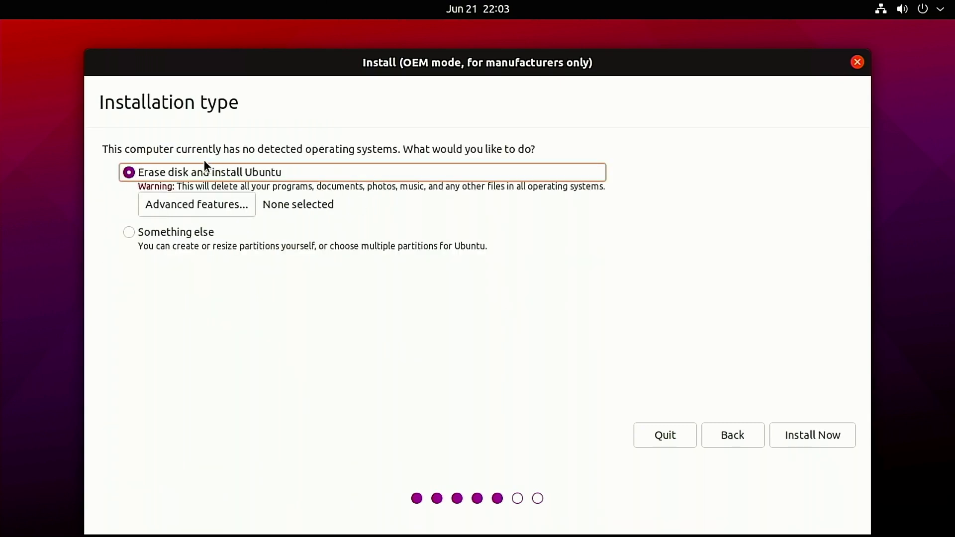
# Step: Try the advanced installation features, including erasing the disk with ZFS, and return the choice to None
pyautogui.click(210, 201)
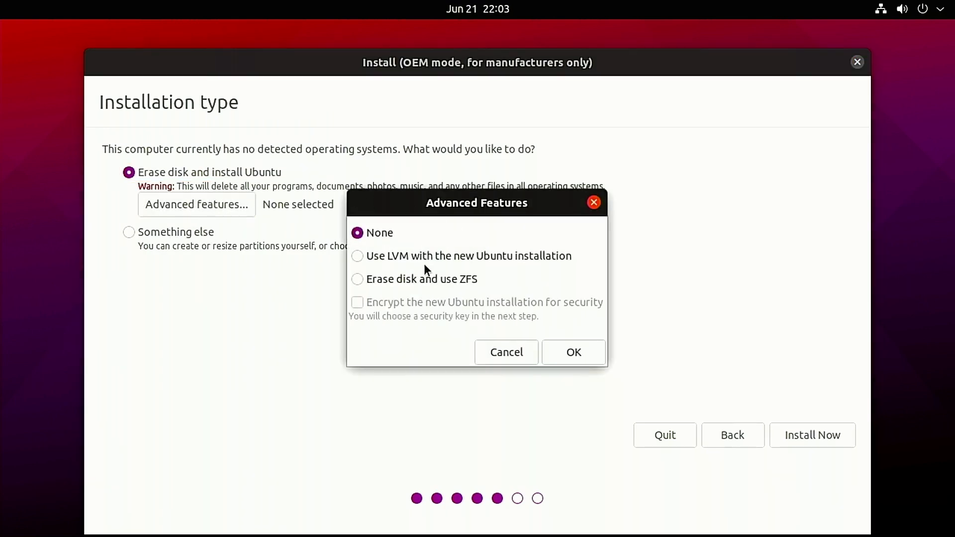
pyautogui.click(366, 256)
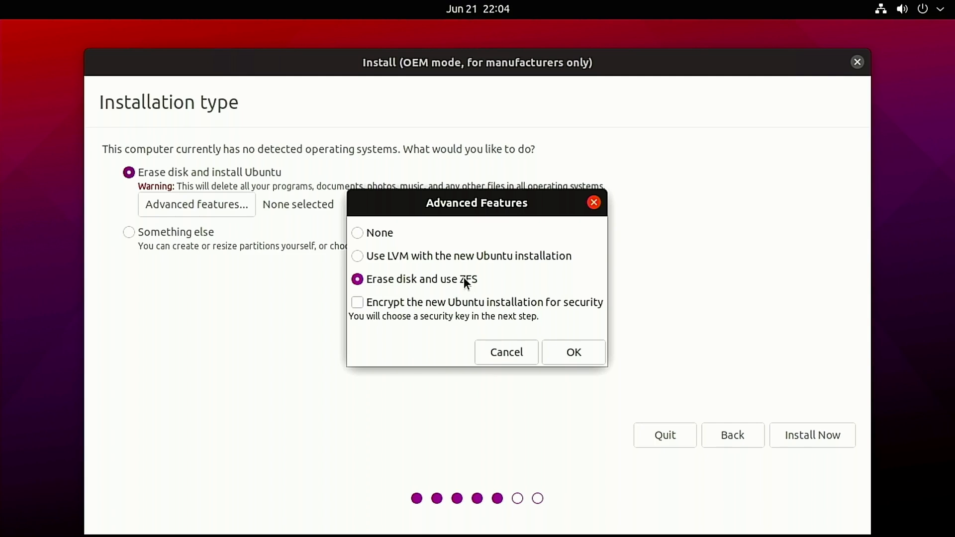
pyautogui.click(359, 228)
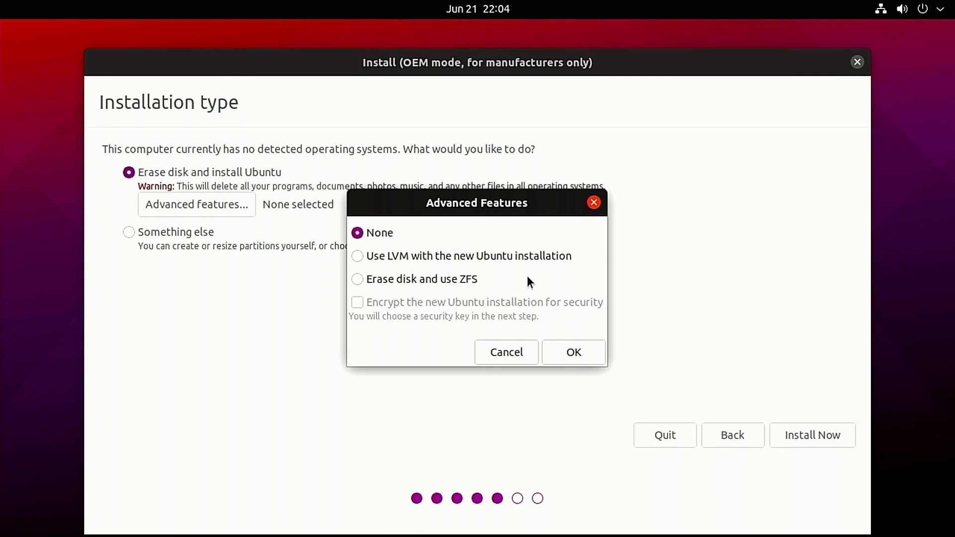
pyautogui.click(570, 350)
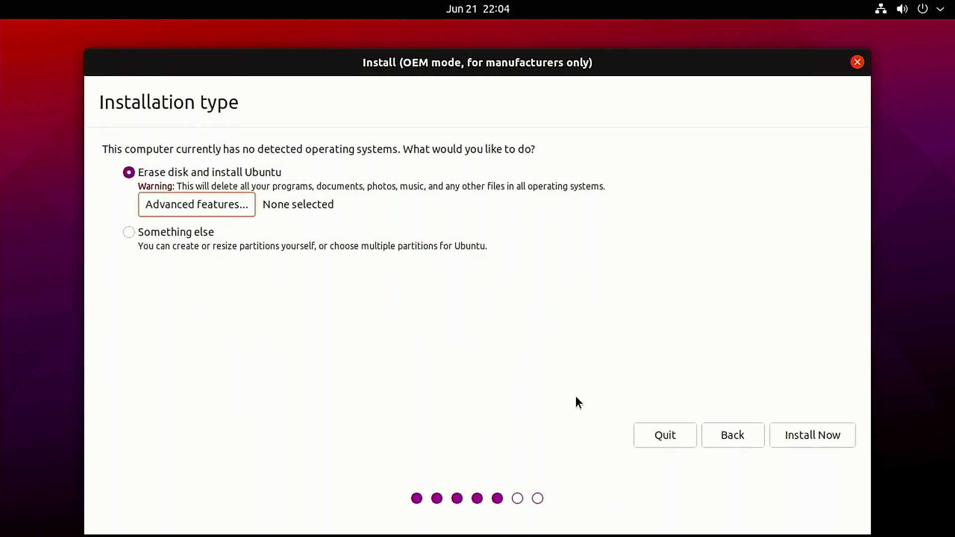
# Step: Start the erase-disk Ubuntu installation, confirming the disk changes, and accept New York as the location
pyautogui.click(813, 443)
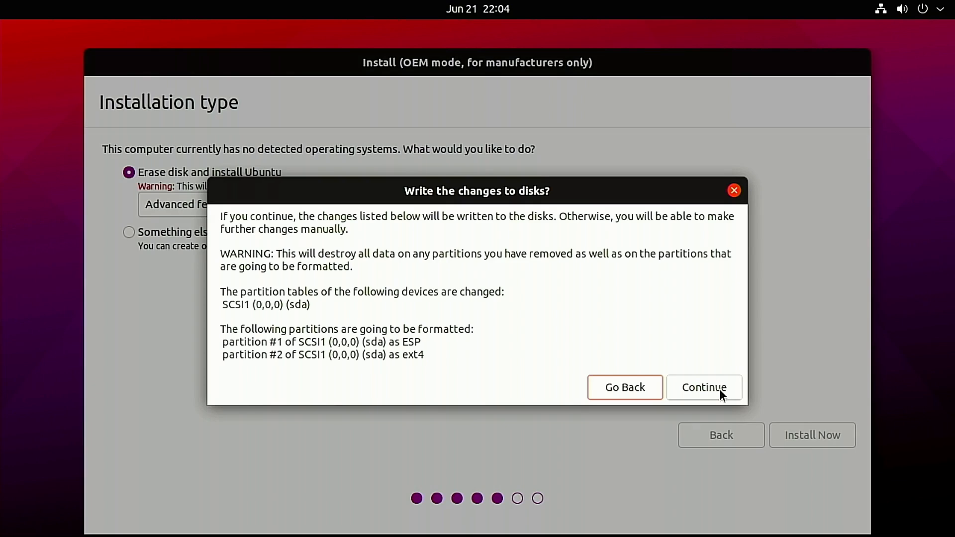
pyautogui.click(719, 389)
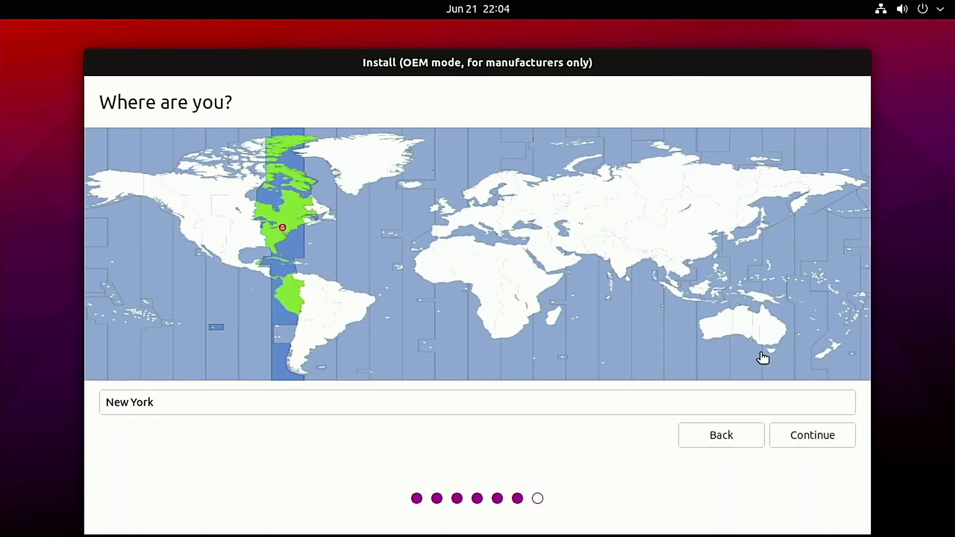
pyautogui.click(826, 444)
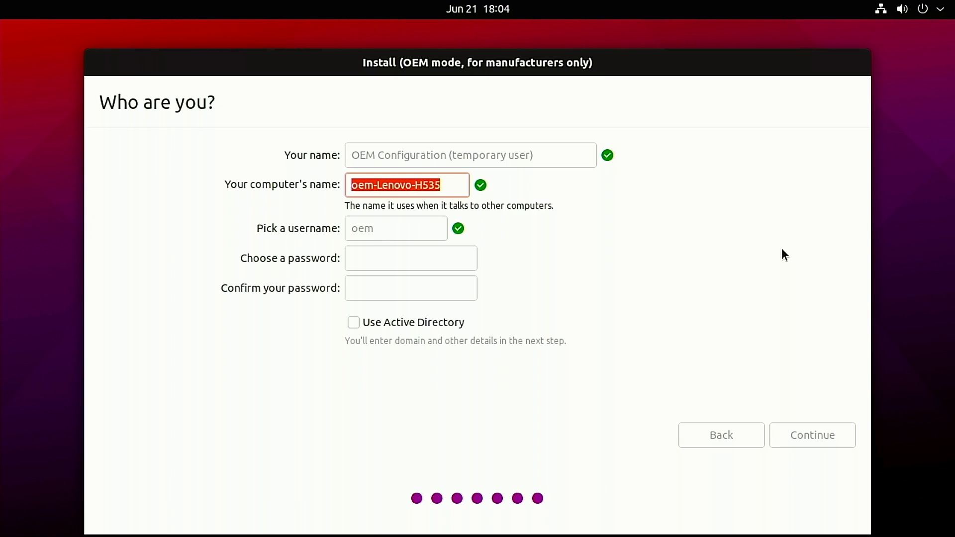
# Step: Set the computer's name to Lenovo-Ubuntu
pyautogui.write('Ubuntu')
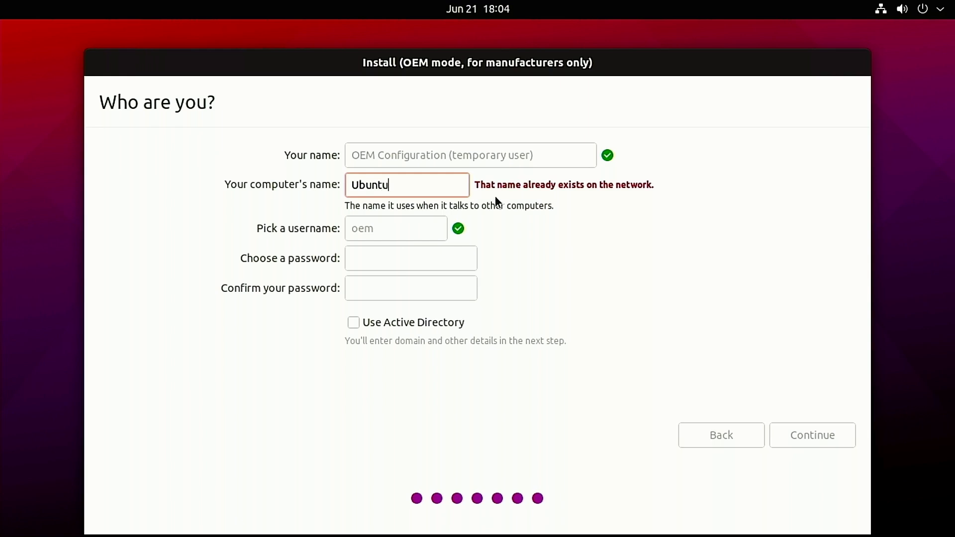
pyautogui.press('BackSpace')
pyautogui.press('BackSpace')
pyautogui.press('BackSpace')
pyautogui.press('BackSpace')
pyautogui.press('BackSpace')
pyautogui.press('BackSpace')
pyautogui.write('M')
pyautogui.press('BackSpace')
pyautogui.write('Lenov')
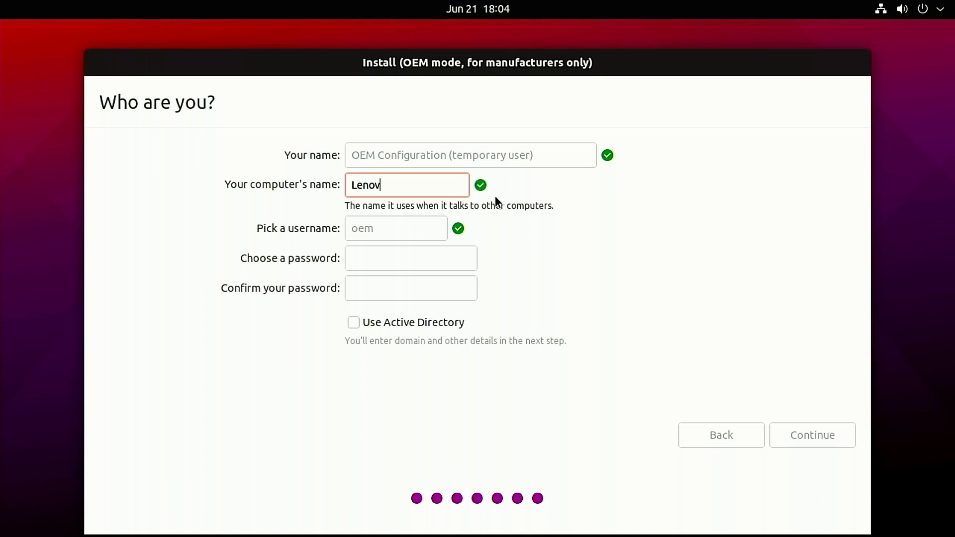
pyautogui.write('o-Ubuntu')
# Step: Enter and confirm the password for the temporary OEM account and continue the installation
pyautogui.press('Tab')
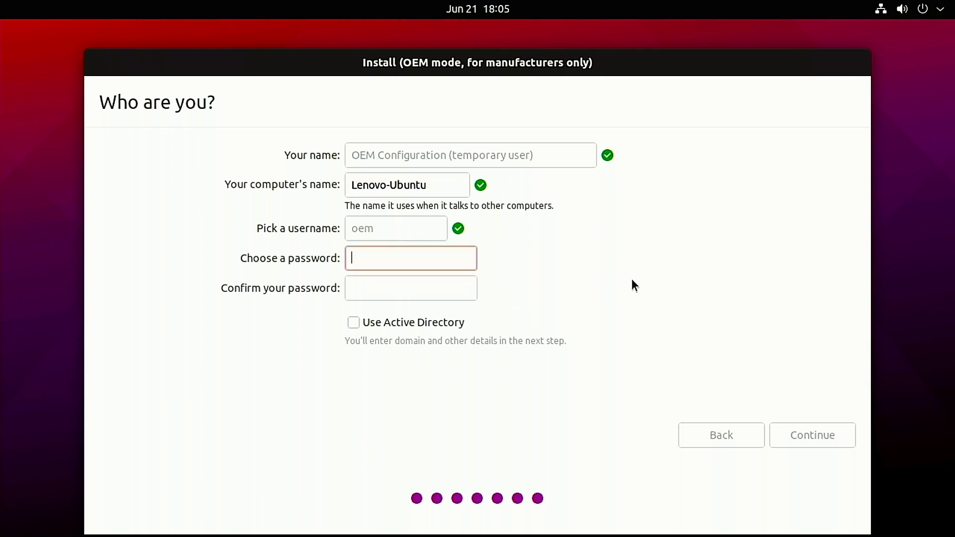
pyautogui.write('123456')
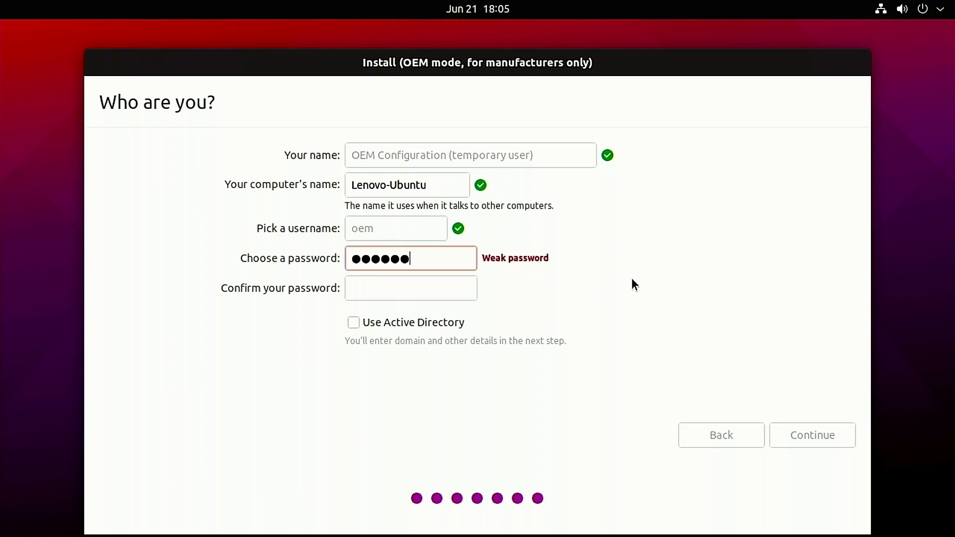
pyautogui.click(416, 293)
pyautogui.write('123456')
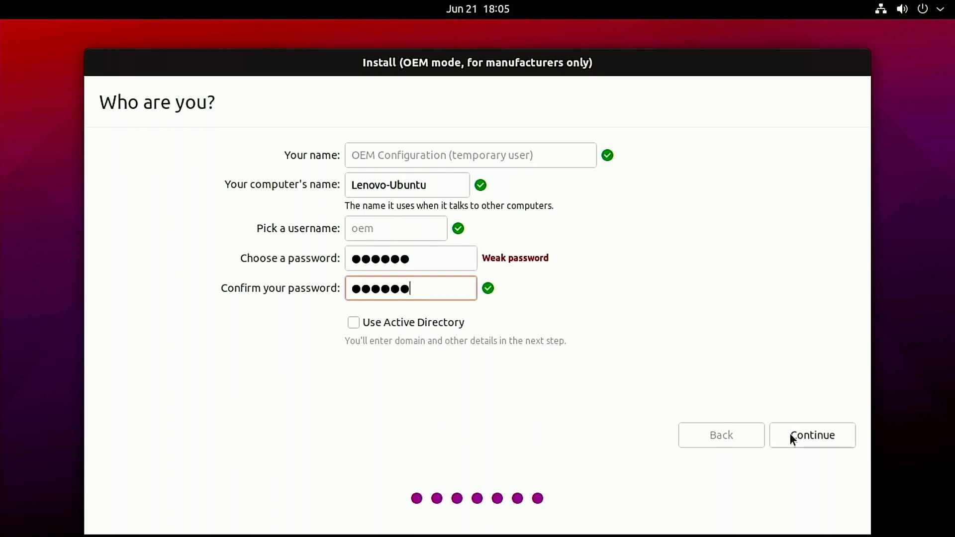
pyautogui.click(829, 436)
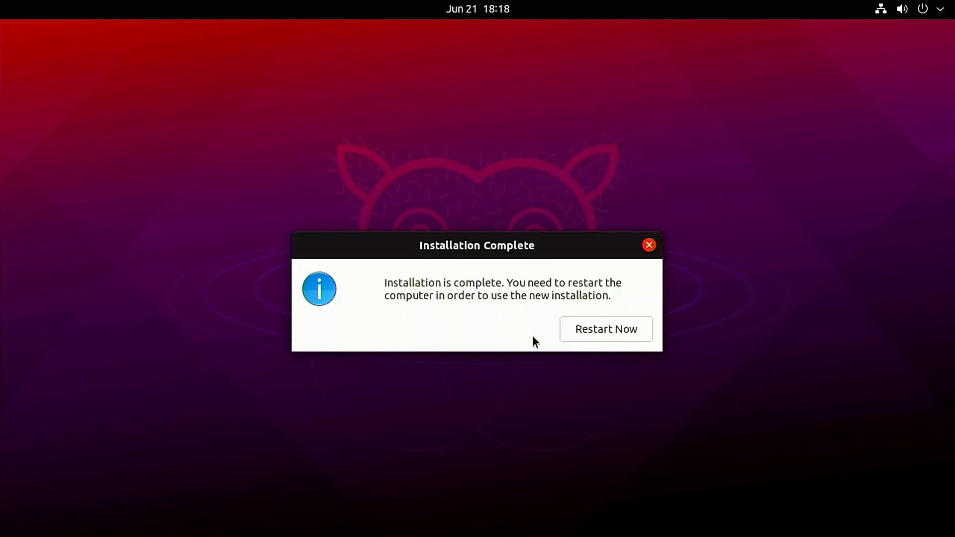
# Step: Restart into the new installation and run Prepare for shipping to end user, authenticating with the temporary OEM account's password
pyautogui.click(597, 326)
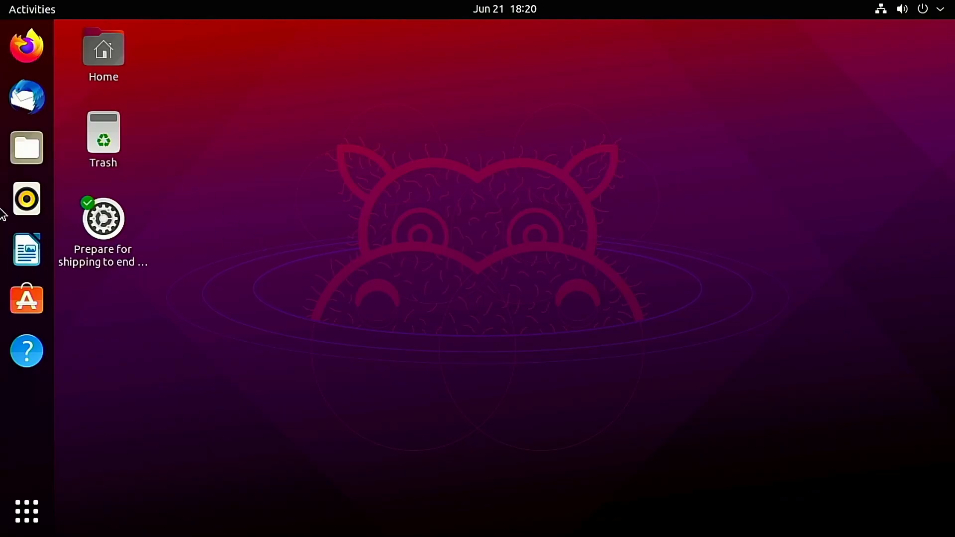
pyautogui.click(116, 249)
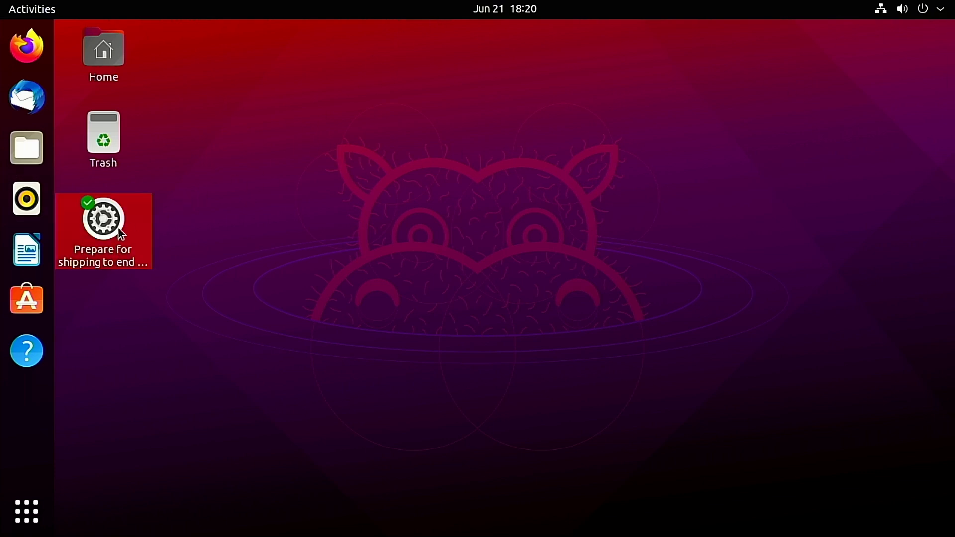
pyautogui.doubleClick(121, 234)
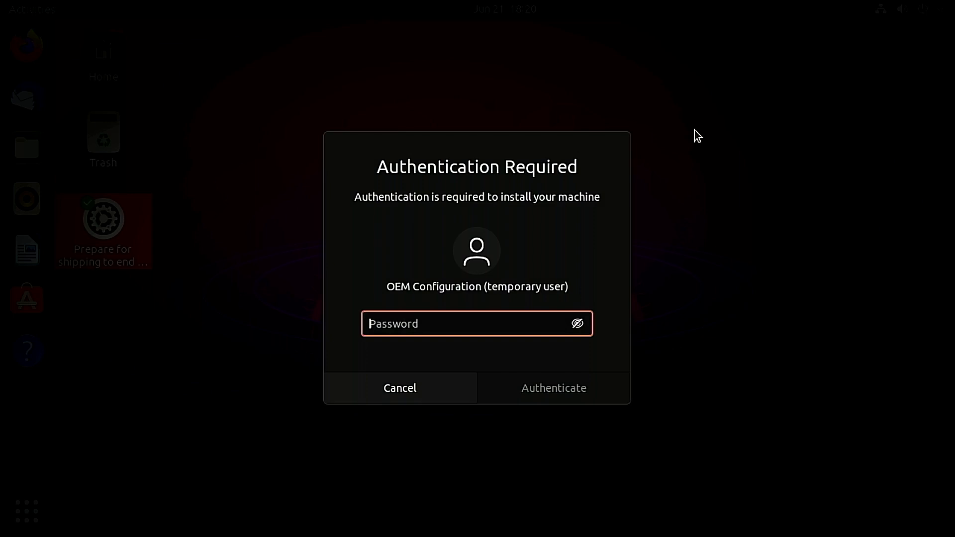
pyautogui.write('******')
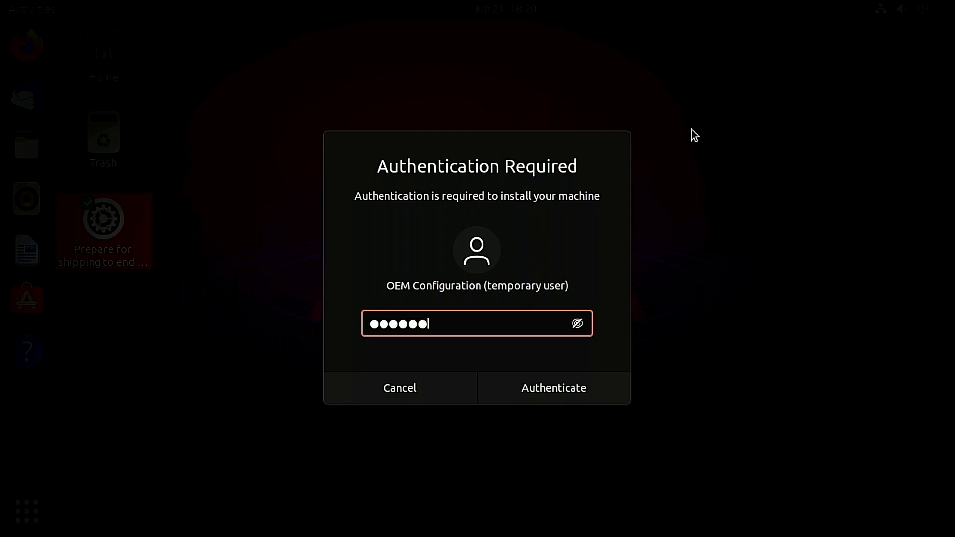
pyautogui.click(601, 393)
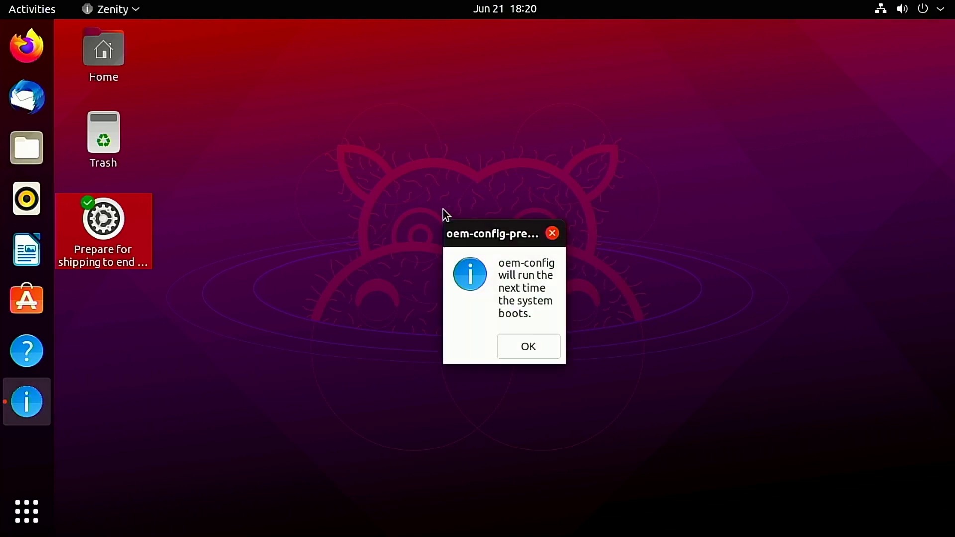
pyautogui.click(520, 351)
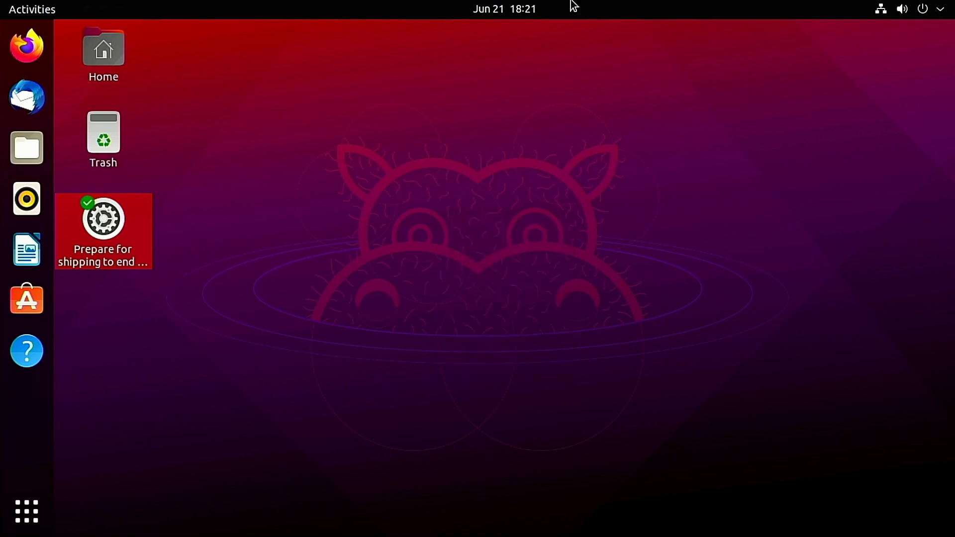
# Step: Restart the system from the OEM desktop so that the end-user configuration runs at boot
pyautogui.click(944, 11)
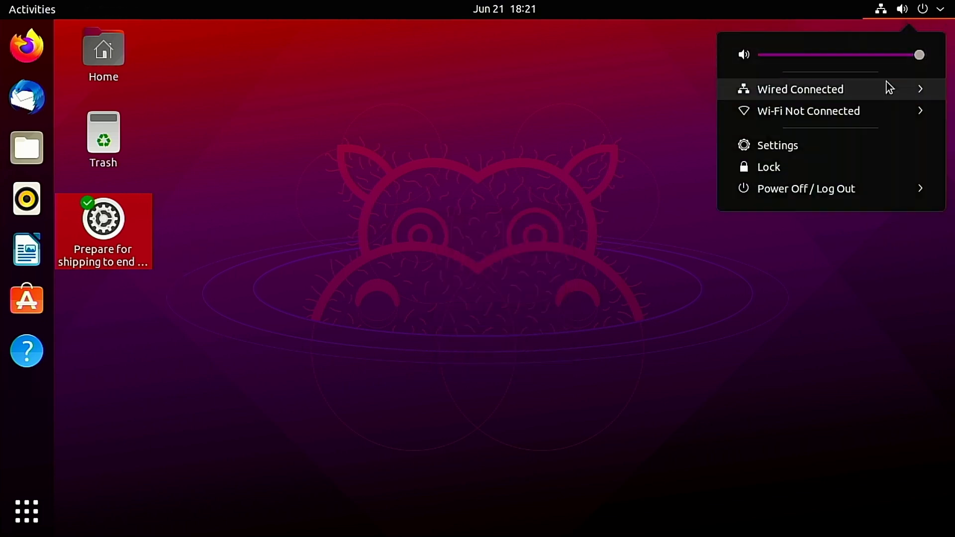
pyautogui.click(893, 186)
pyautogui.click(818, 233)
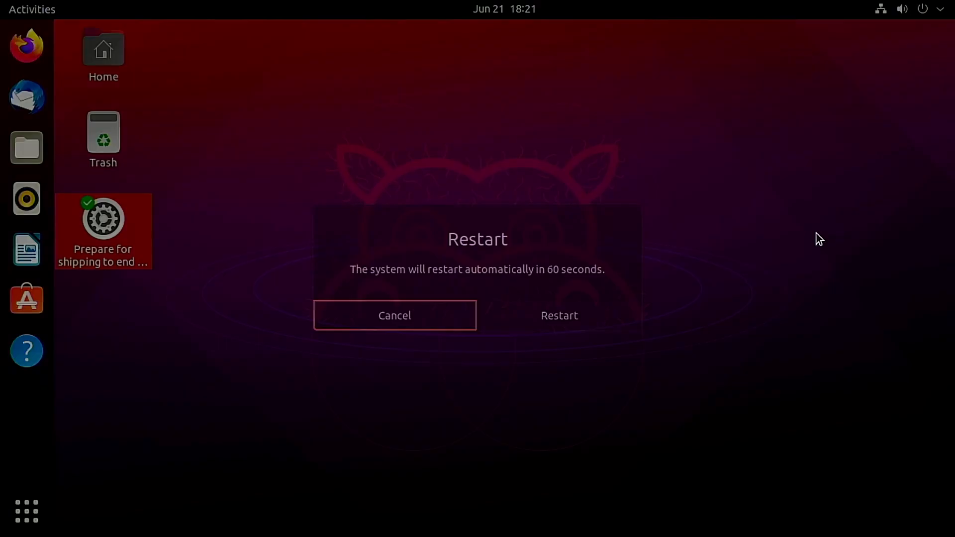
pyautogui.click(563, 313)
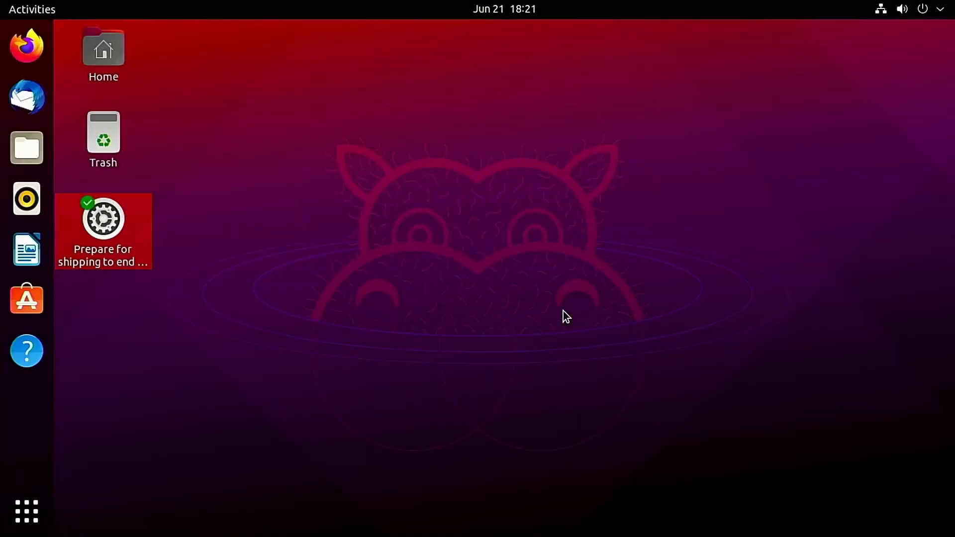